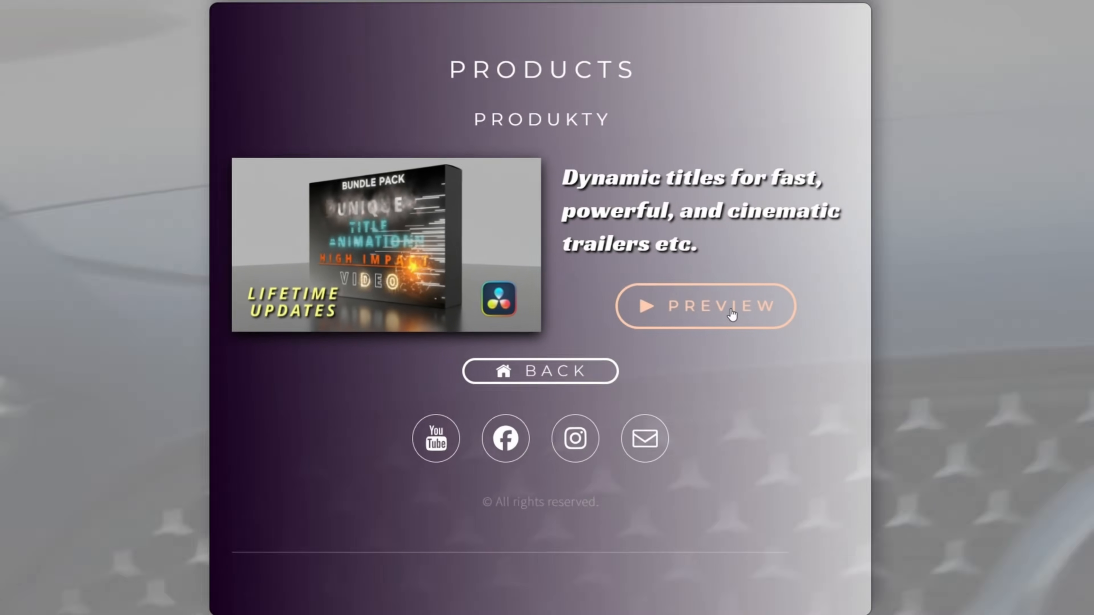
Open the preview of the title animation bundle pack and look through its title samples.
left_click(714, 313)
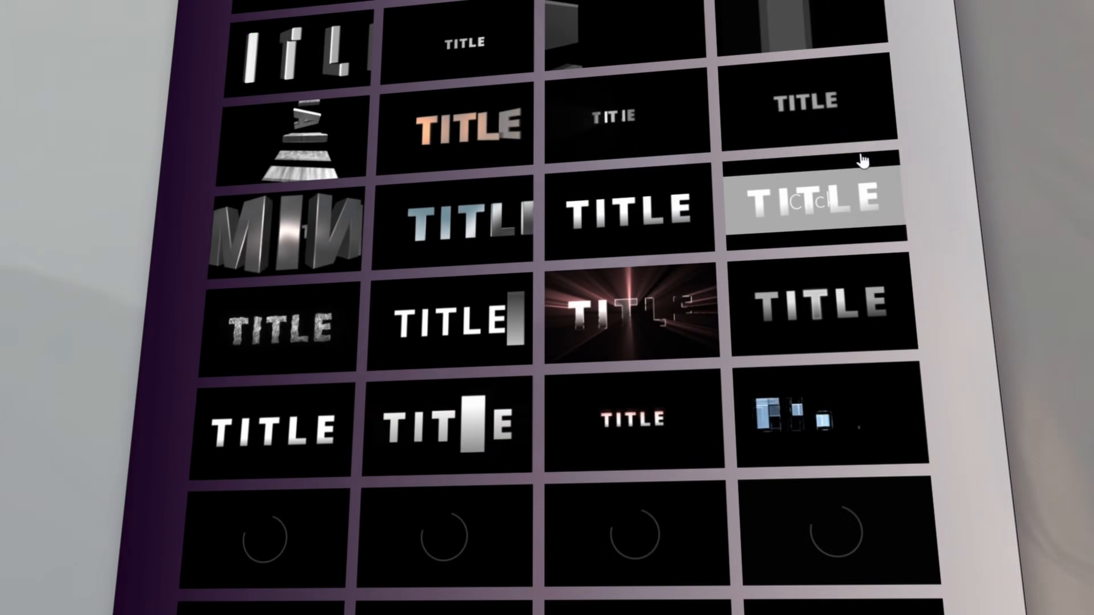
scroll(859, 162, "down", 6)
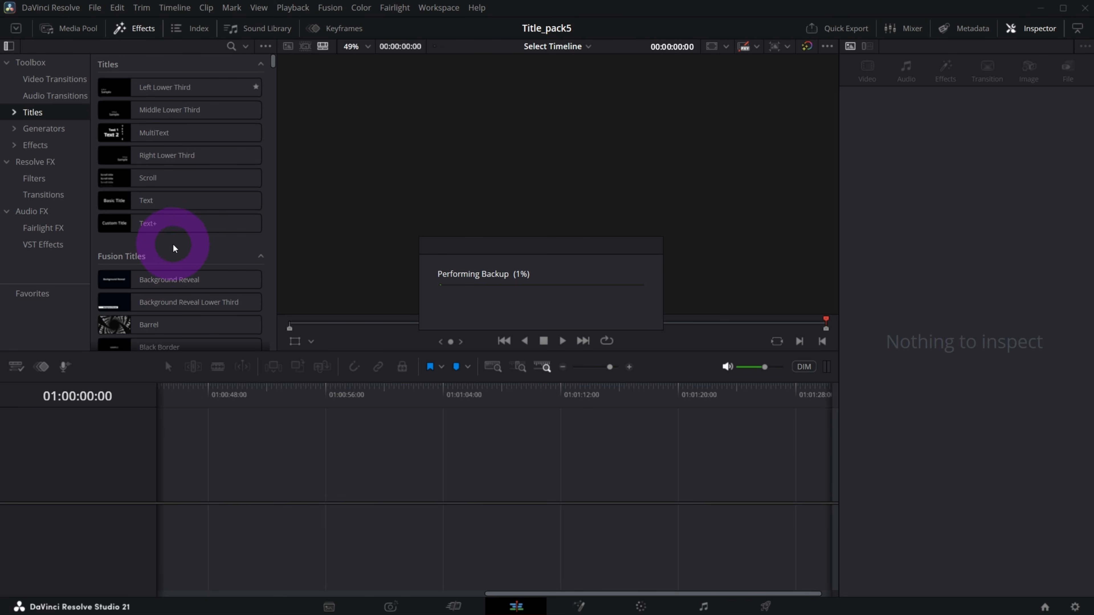
Browse the video transitions and preview the Shatter transition.
left_click(208, 300)
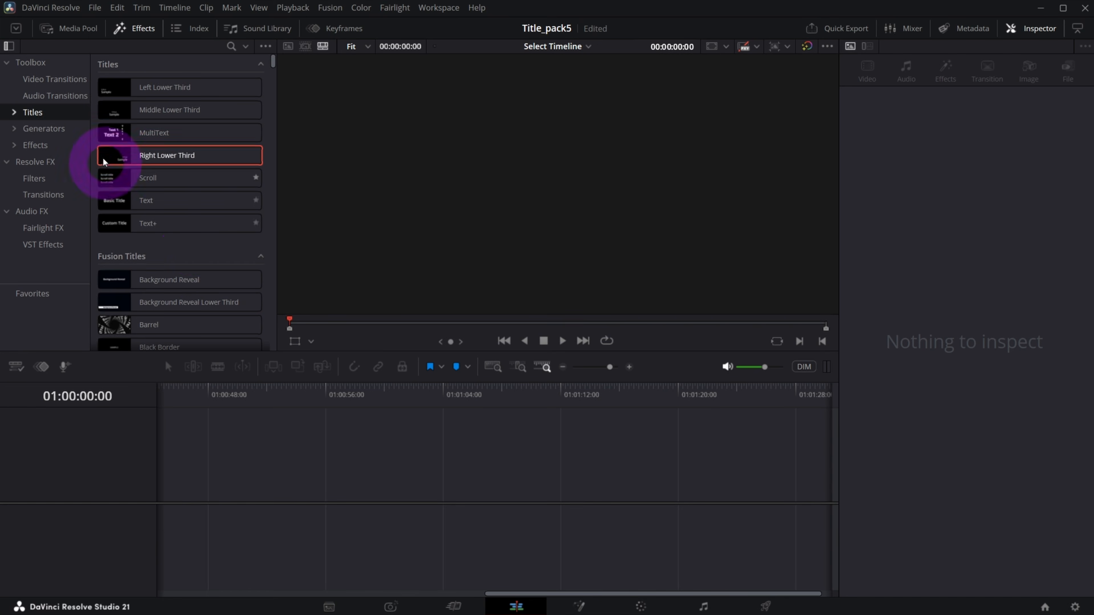
left_click(58, 80)
left_click(147, 190)
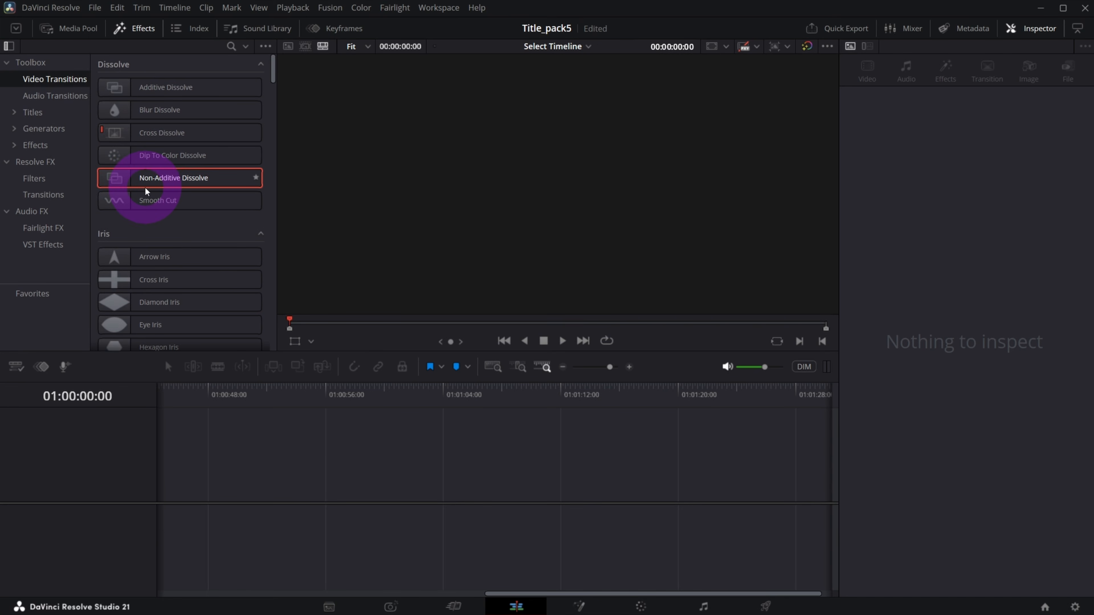
scroll(223, 155, "down", 3)
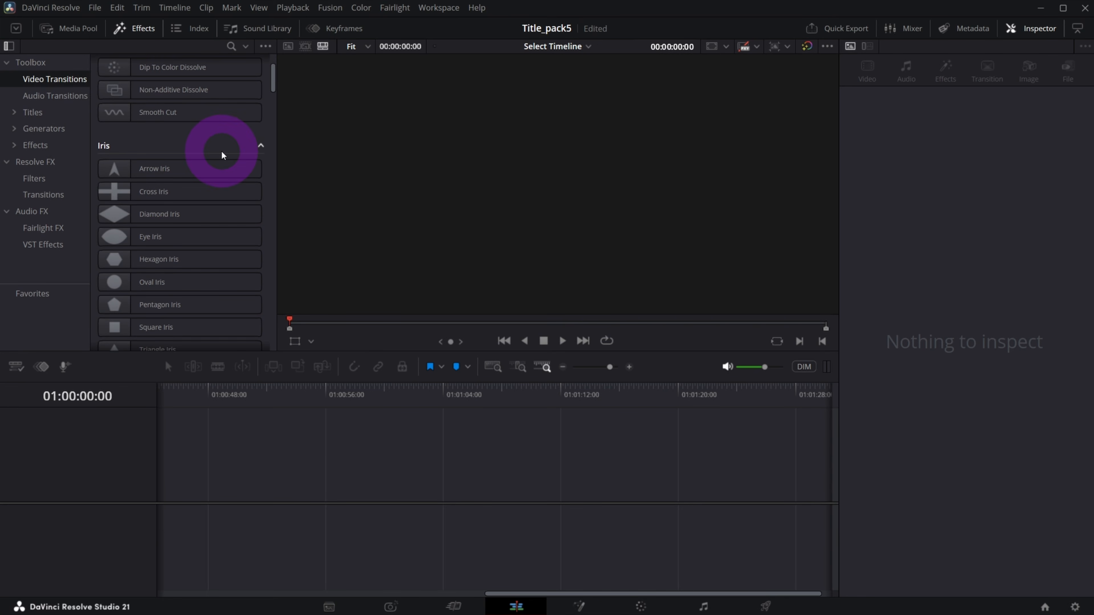
scroll(223, 156, "down", 15)
left_click(142, 296)
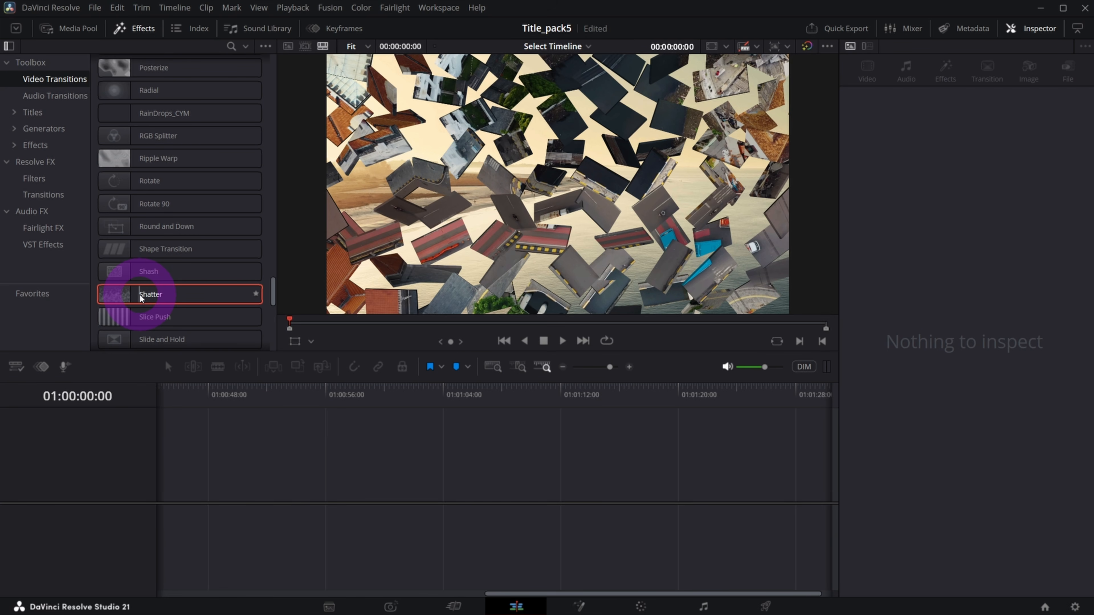
Place two Solid Color generator clips back to back on track V1 of a new timeline.
left_click(44, 129)
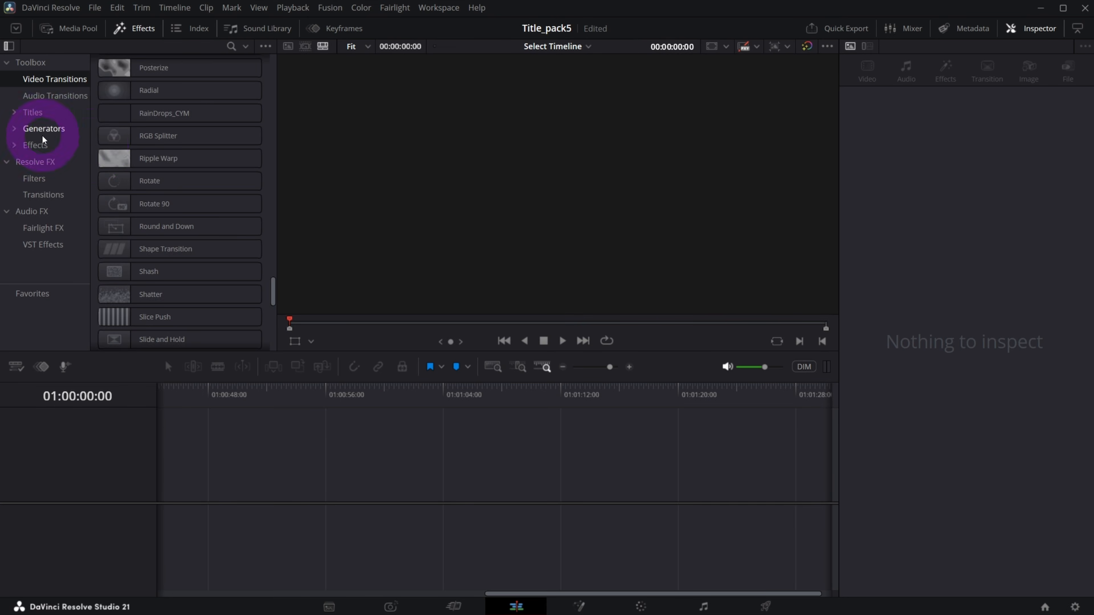
left_click(39, 179)
left_click(46, 131)
scroll(184, 255, "up", 4)
scroll(194, 297, "up", 2)
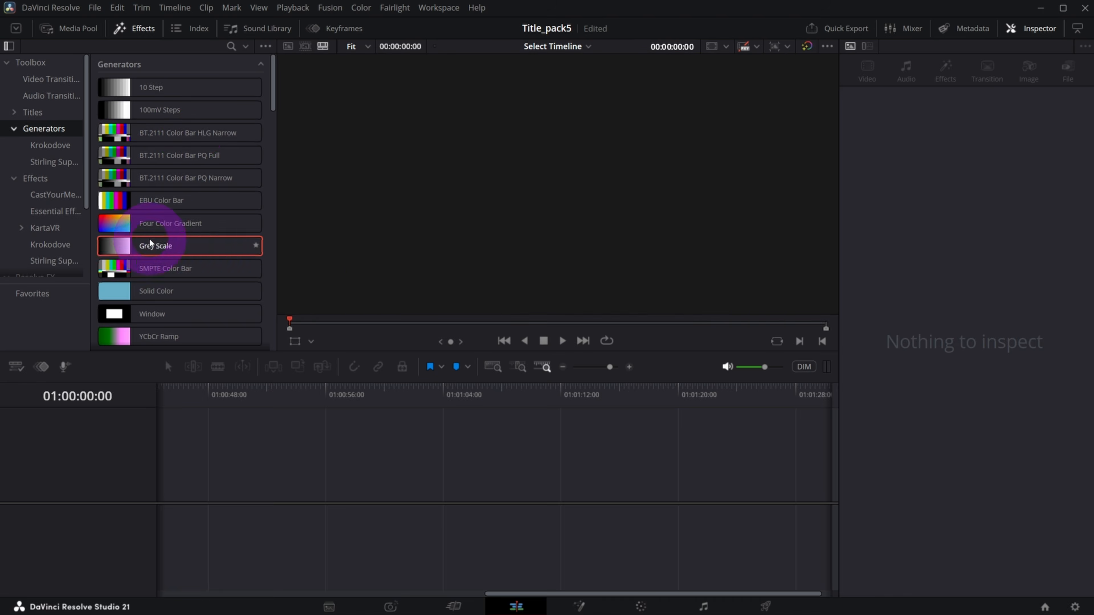
left_click_drag(136, 291, 266, 485)
left_click_drag(280, 491, 560, 498)
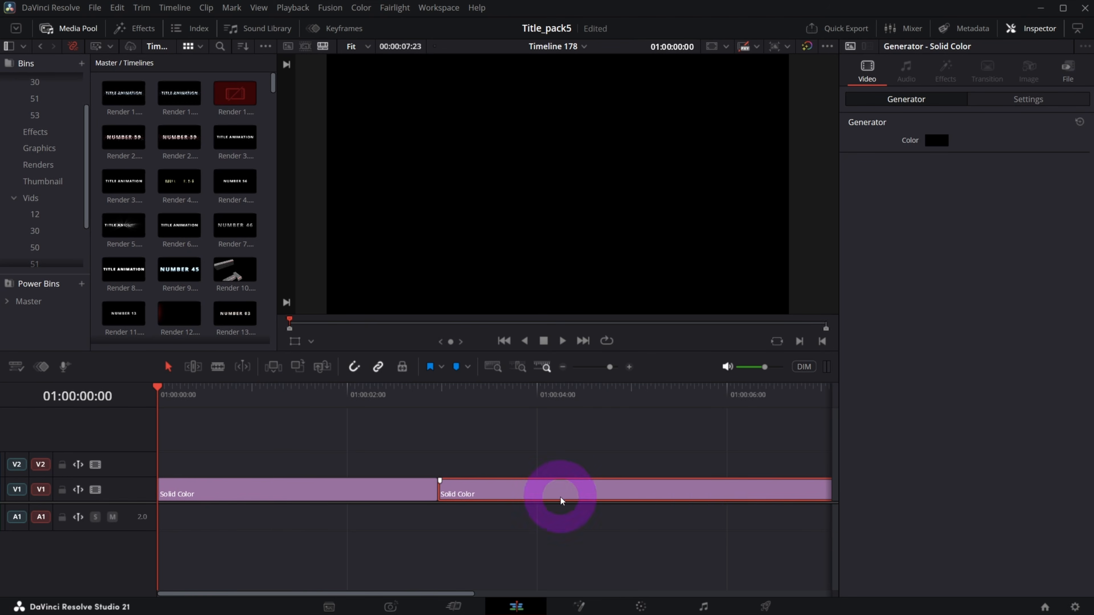
Apply the Shatter video transition to the cut between the two Solid Color clips.
scroll(49, 193, "up", 3)
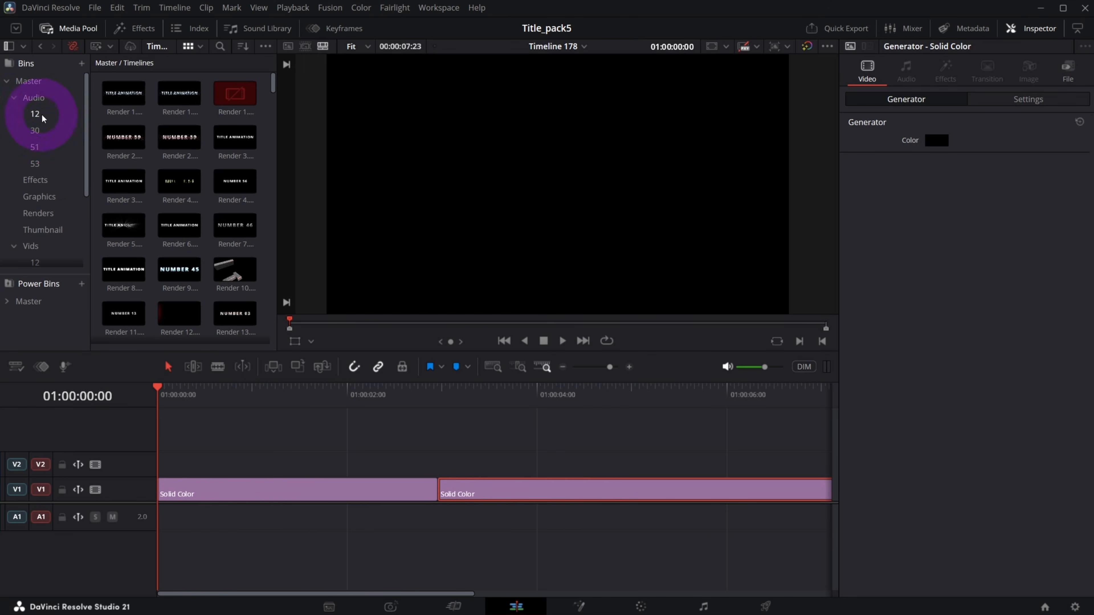
left_click(134, 28)
left_click(49, 79)
scroll(204, 280, "down", 20)
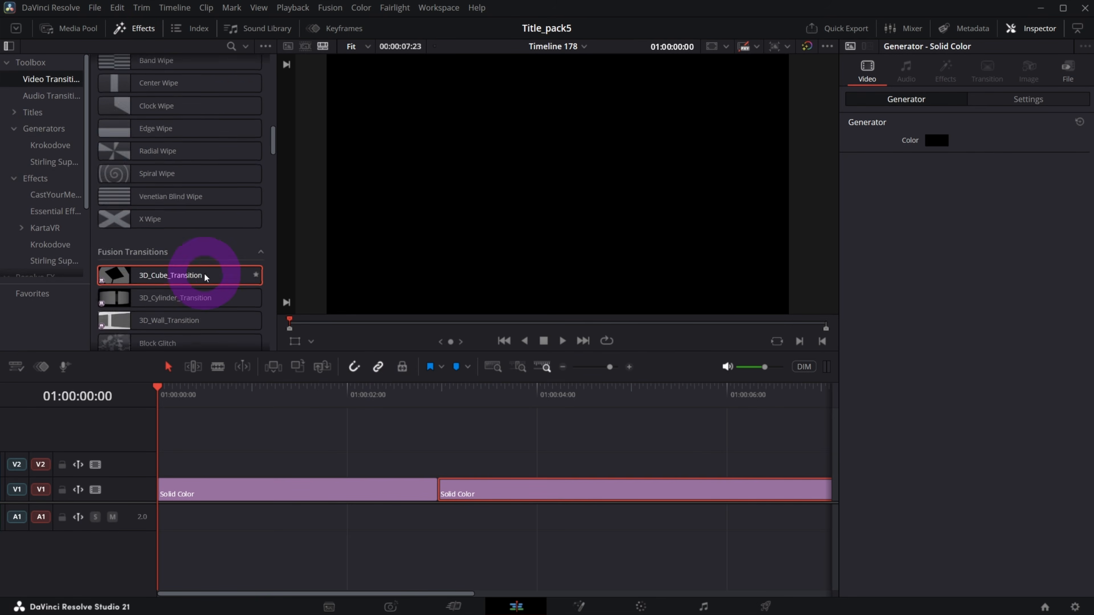
scroll(204, 268, "down", 3)
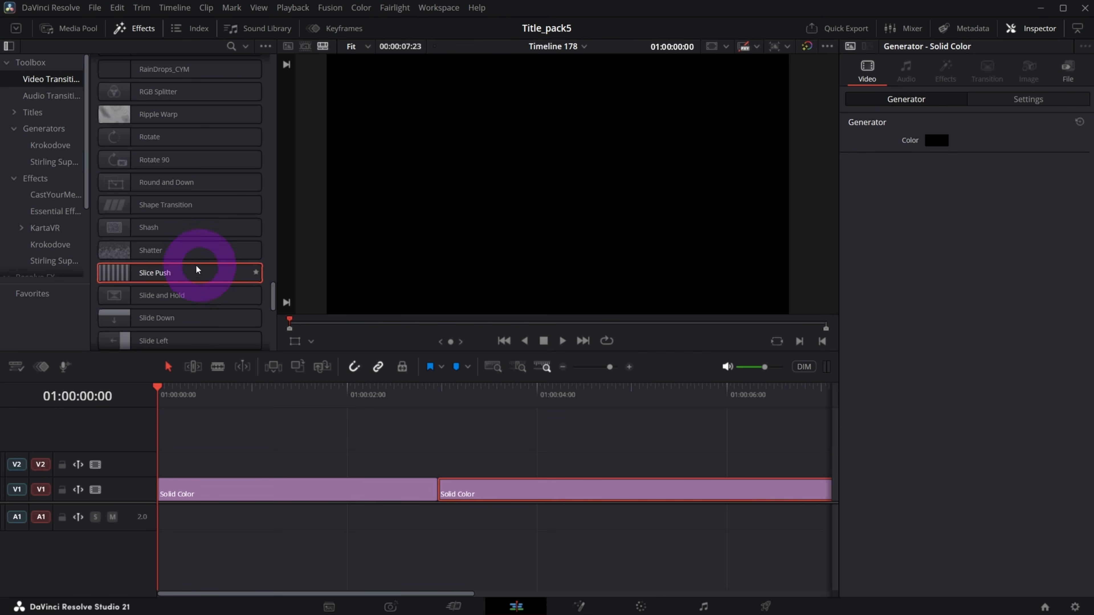
left_click_drag(125, 252, 433, 489)
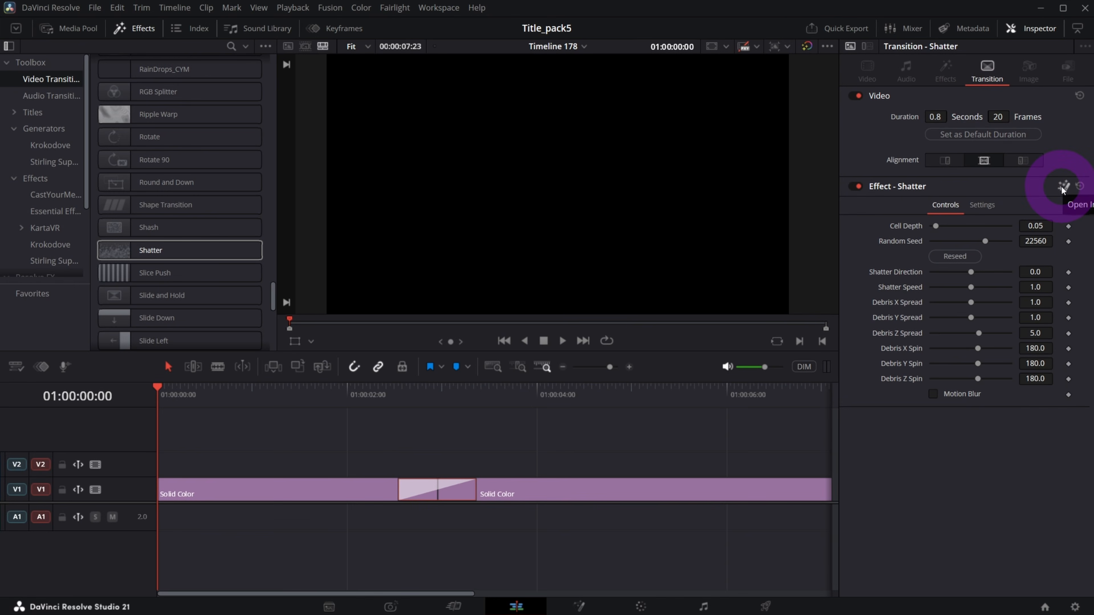
Open the Shatter transition in Fusion and spread its input nodes, Shatter group and MediaOut1 apart in the node graph.
left_click(1063, 187)
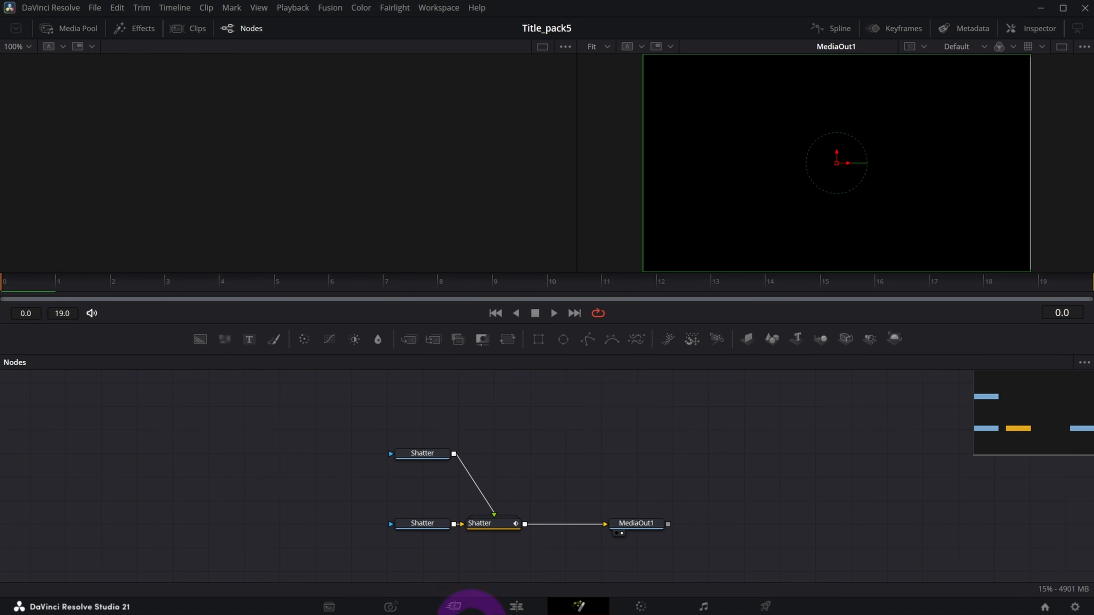
left_click_drag(405, 456, 403, 434)
left_click_drag(420, 529, 178, 537)
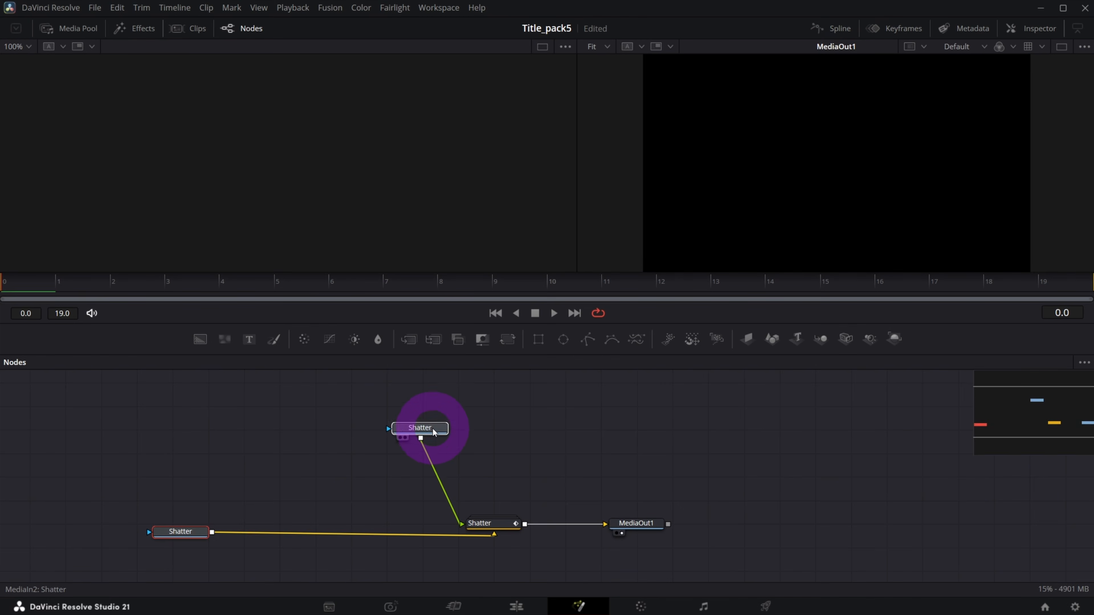
left_click_drag(432, 431, 420, 392)
left_click(497, 521)
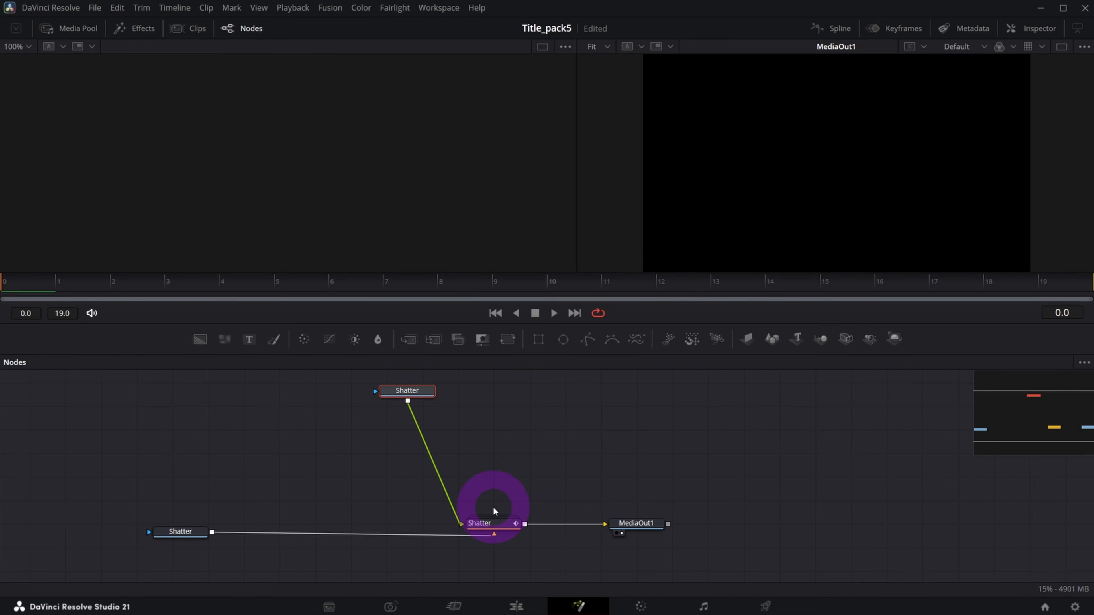
left_click_drag(509, 498, 465, 529)
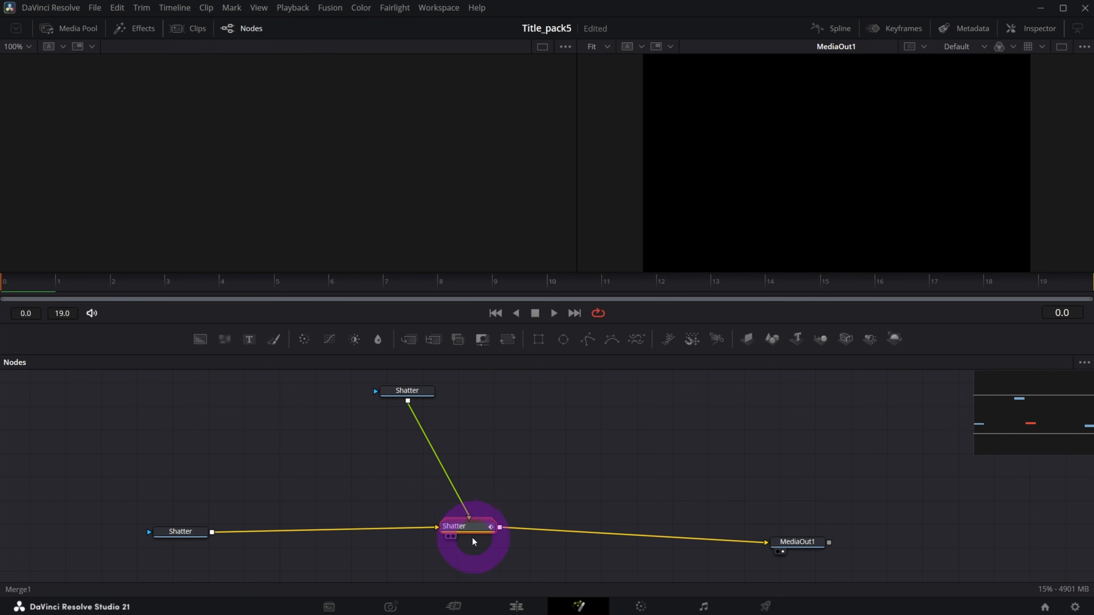
mouse_move(472, 533)
left_mouse_down()
mouse_move(484, 536)
mouse_move(470, 517)
left_mouse_up()
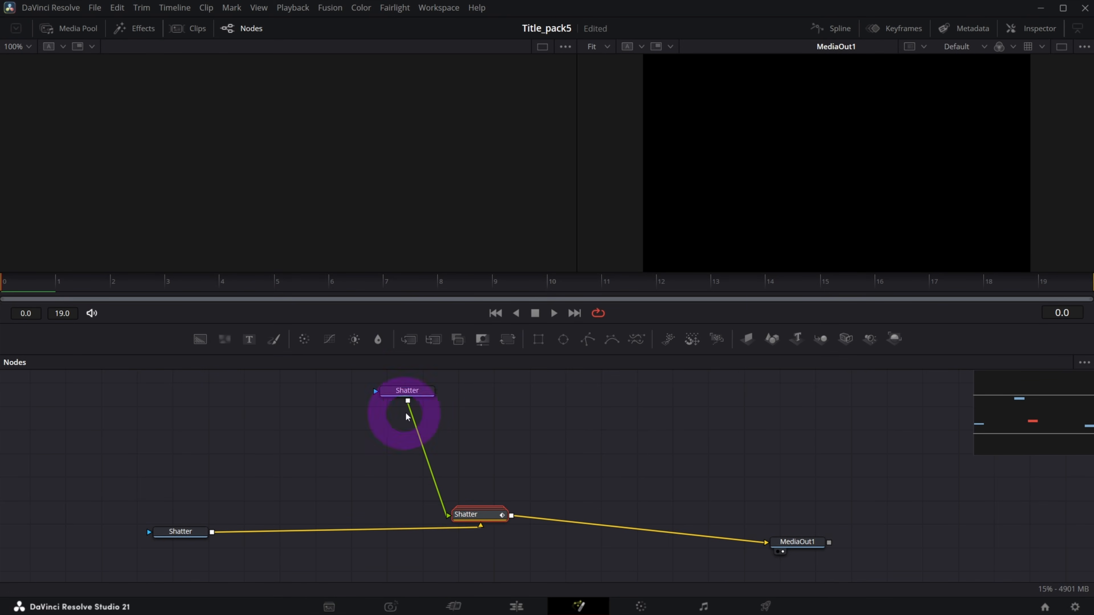
left_click_drag(192, 530, 156, 572)
left_click_drag(415, 391, 166, 384)
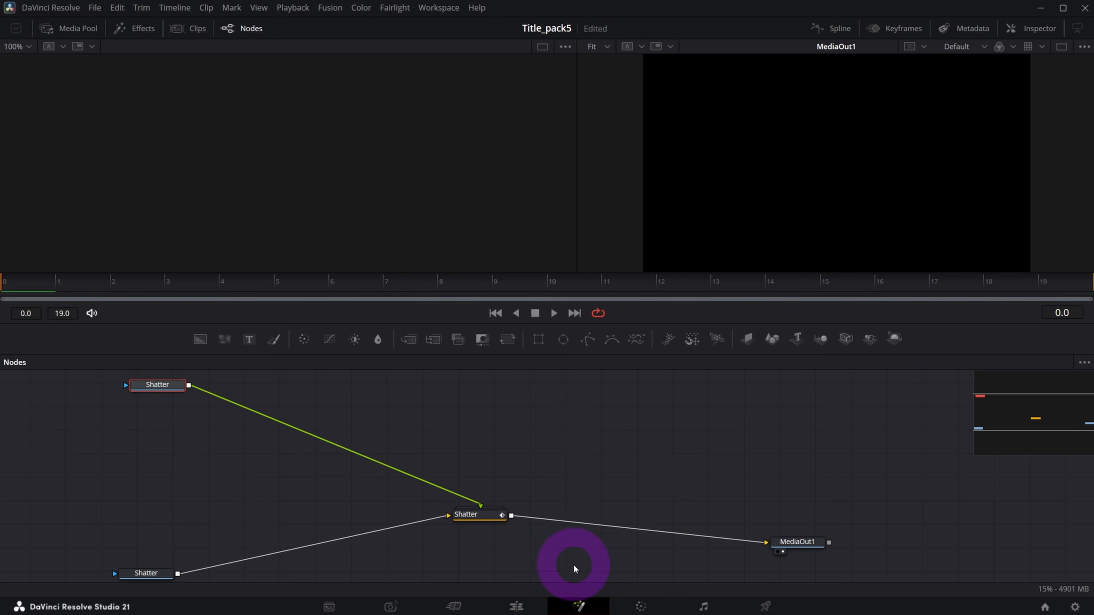
left_click_drag(794, 548, 930, 538)
left_click_drag(489, 528, 519, 531)
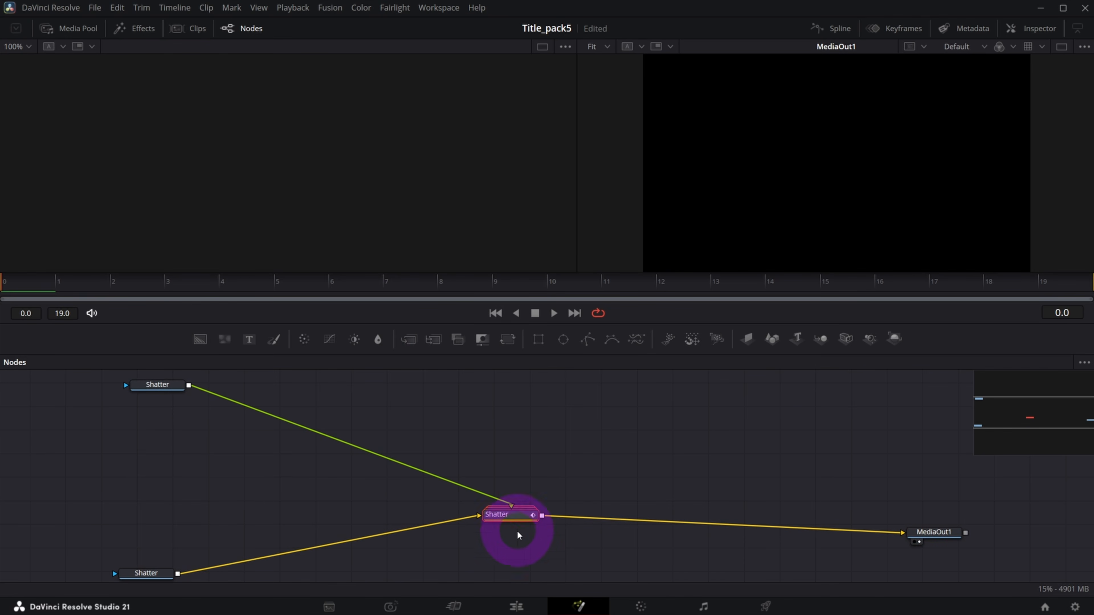
Ungroup the central Shatter node into its individual nodes and clear the selection.
right_click(504, 518)
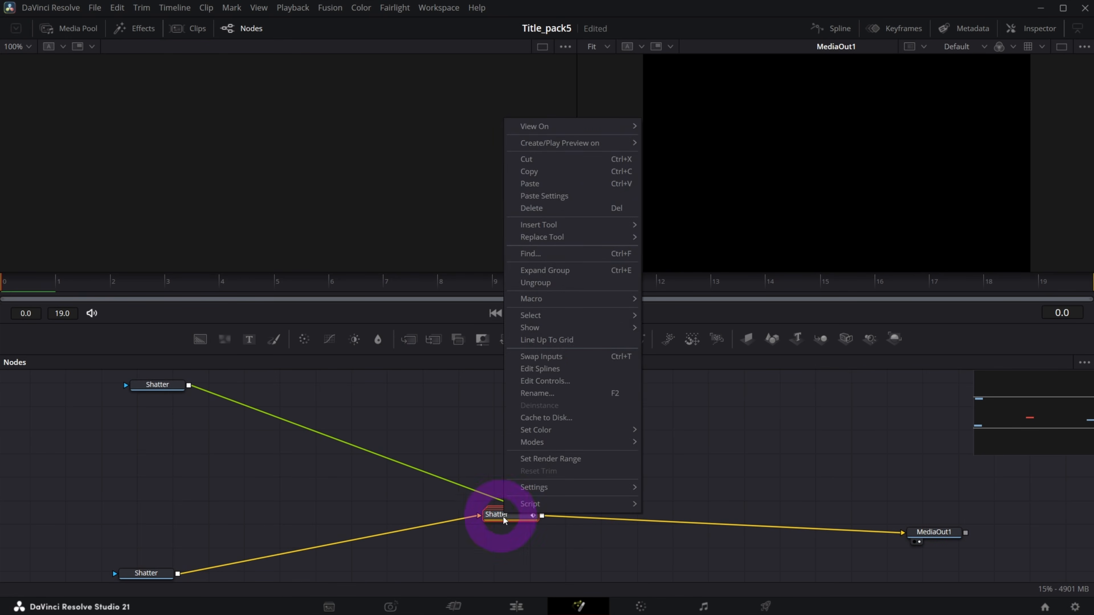
left_click(566, 281)
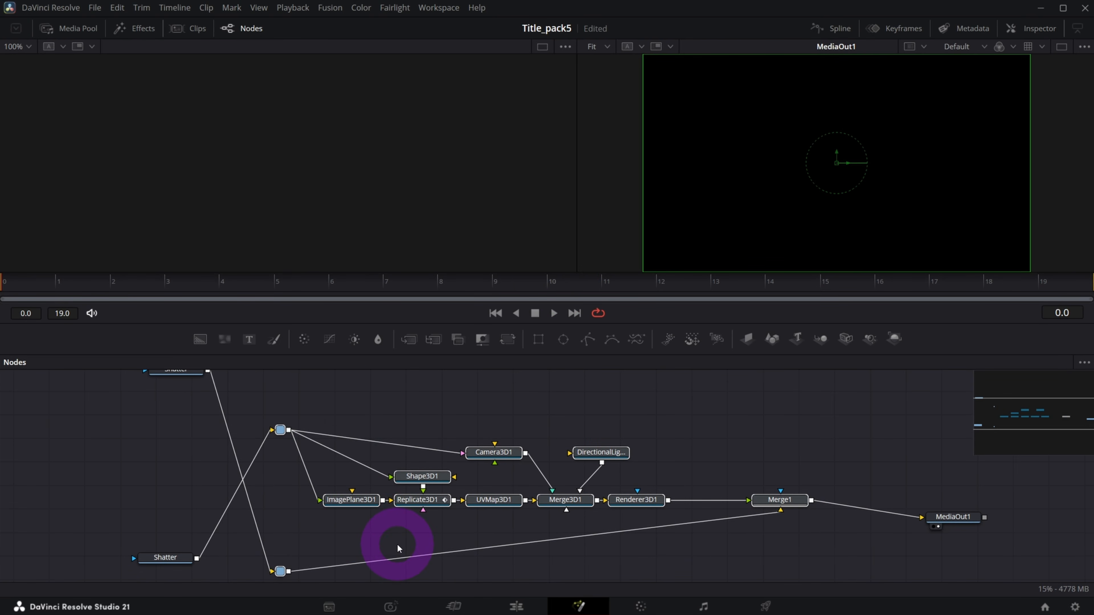
left_click(524, 430)
Copy the 3D nodes from ImagePlane3D1 through Renderer3D1, including Shape3D1, Camera3D1 and the directional light.
left_click_drag(337, 395, 677, 512)
left_click(369, 412)
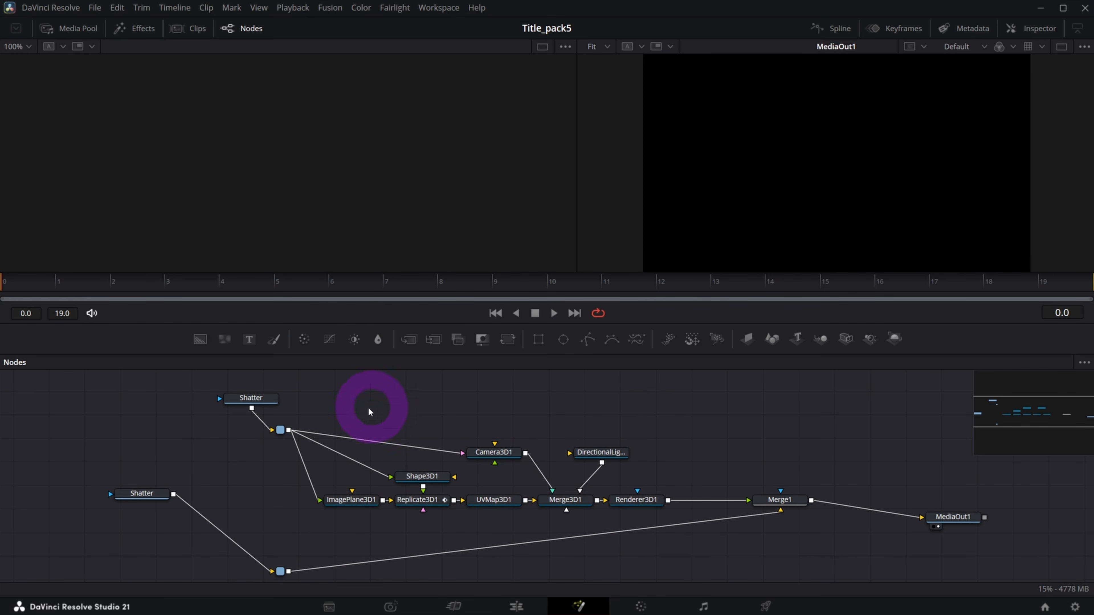
left_click_drag(320, 396, 684, 528)
key("ctrl+c")
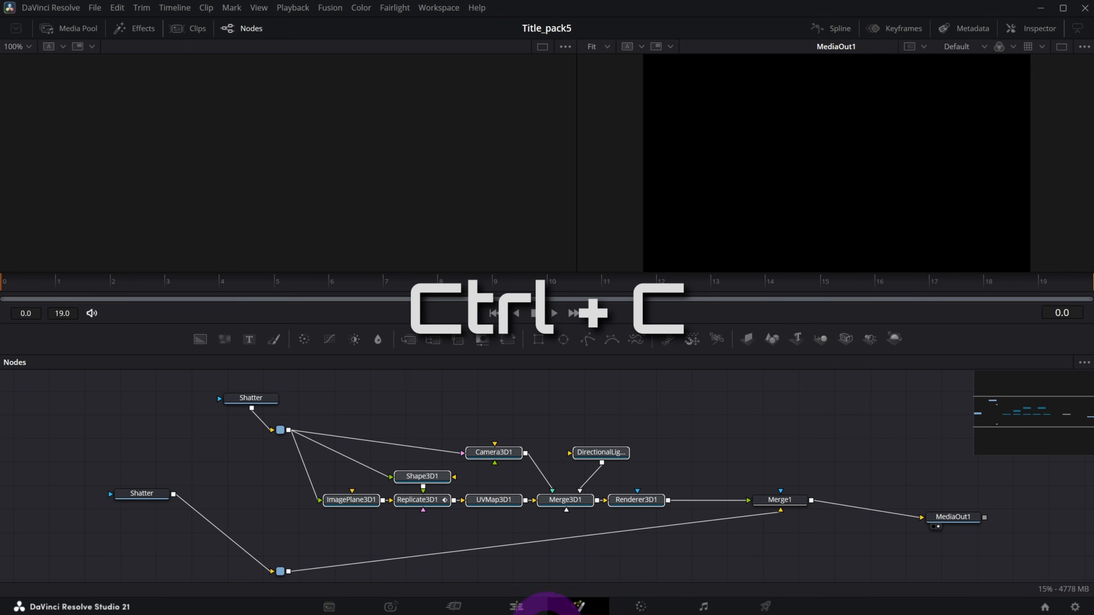
Return to the edit timeline and add a Text+ title on track V1 after the Solid Color clips, with the playhead over it.
left_click(517, 607)
scroll(537, 521, "right", 5)
left_click(15, 114)
left_click(49, 146)
left_click(166, 183)
left_click(19, 113)
left_click(212, 184)
left_click_drag(149, 222, 490, 490)
left_click(540, 411)
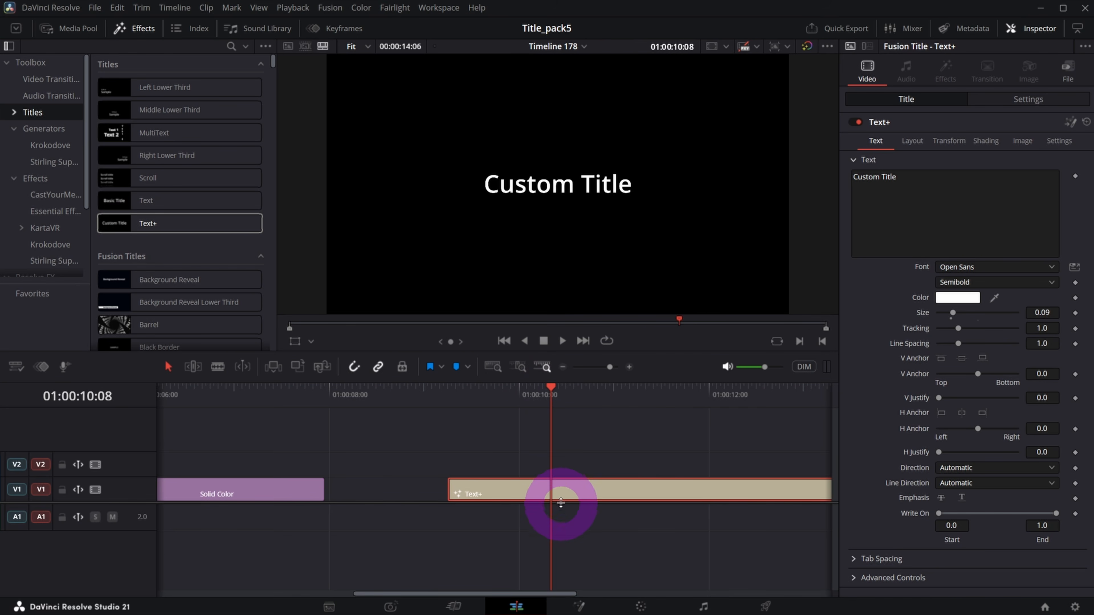
left_click_drag(585, 490, 537, 490)
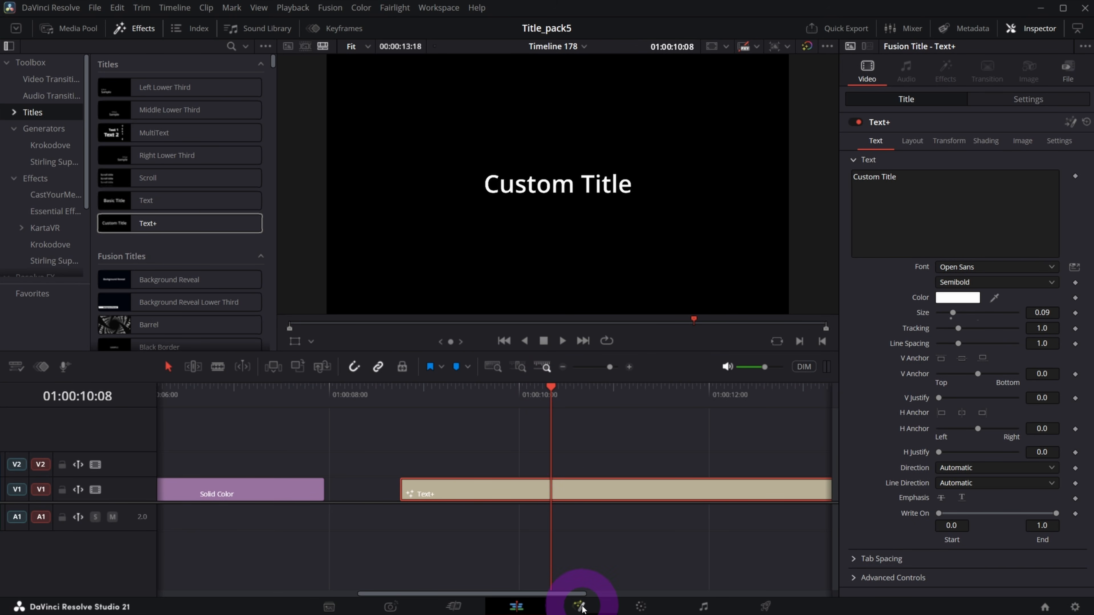
Open the Text+ clip in Fusion and paste the copied 3D nodes above the Template and MediaOut1 nodes.
left_click(580, 606)
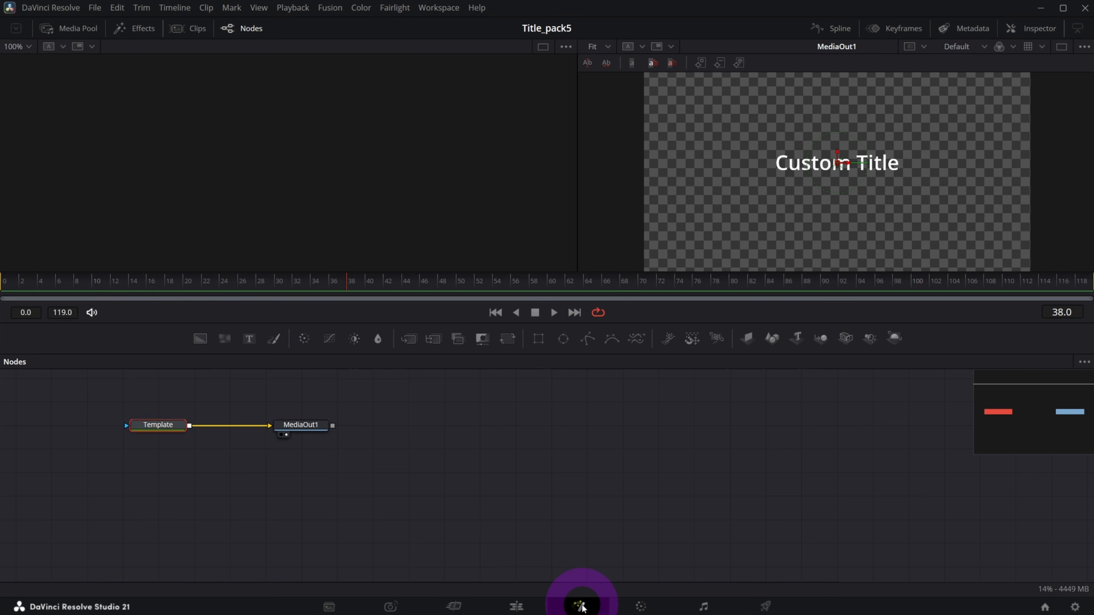
left_click_drag(1043, 444, 1037, 404)
left_click(348, 402)
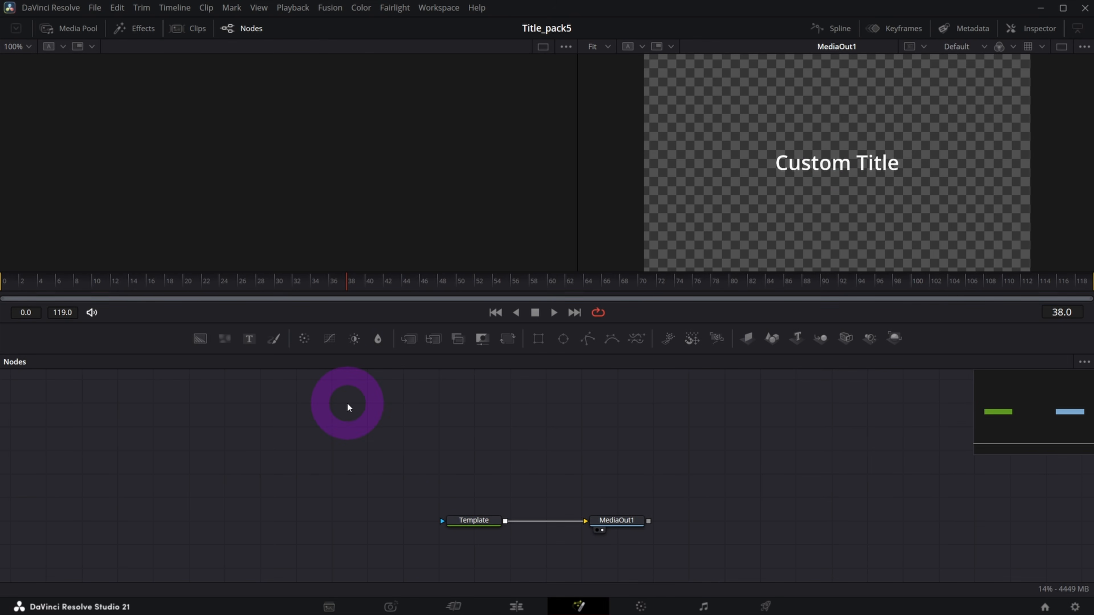
key("ctrl+v")
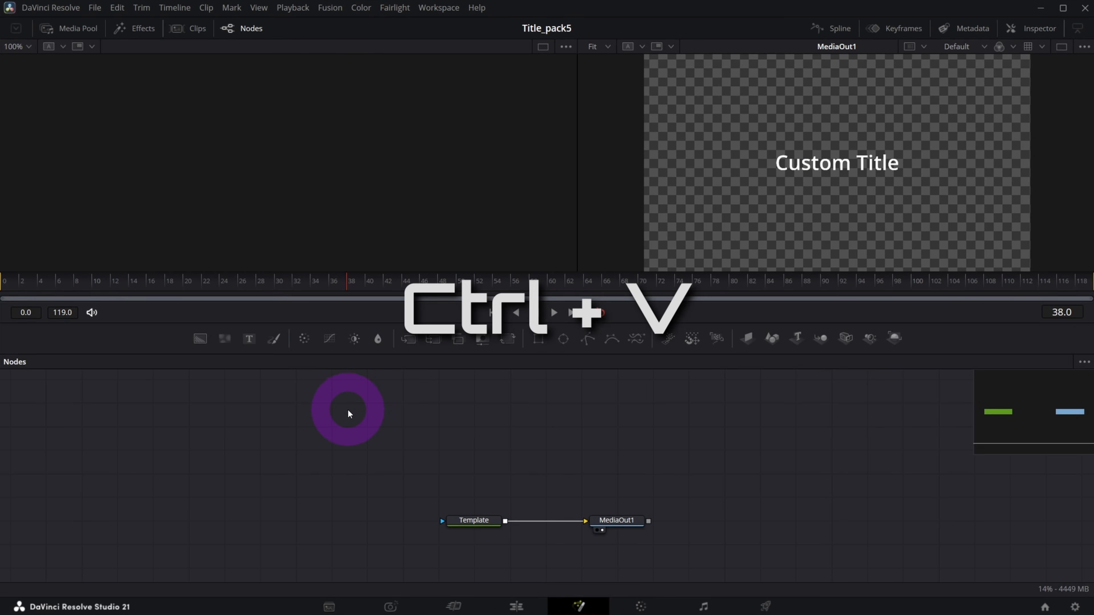
left_click_drag(348, 413, 478, 431)
left_click(593, 571)
left_click(355, 558)
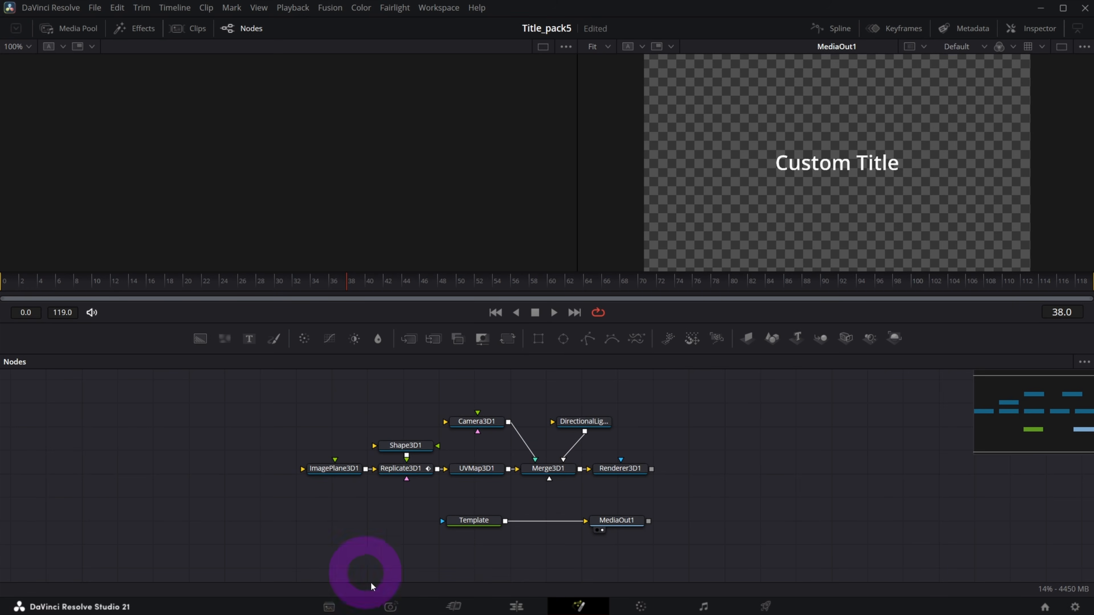
Connect Template to ImagePlane3D1 and Shape3D1 and Renderer3D1 to MediaOut1, and move the playhead to frame 11.
left_click_drag(604, 534, 787, 486)
left_click(636, 477)
left_click_drag(636, 476, 767, 474)
left_click_drag(473, 529, 313, 469)
left_click_drag(211, 431, 403, 447)
left_click_drag(168, 281, 101, 283)
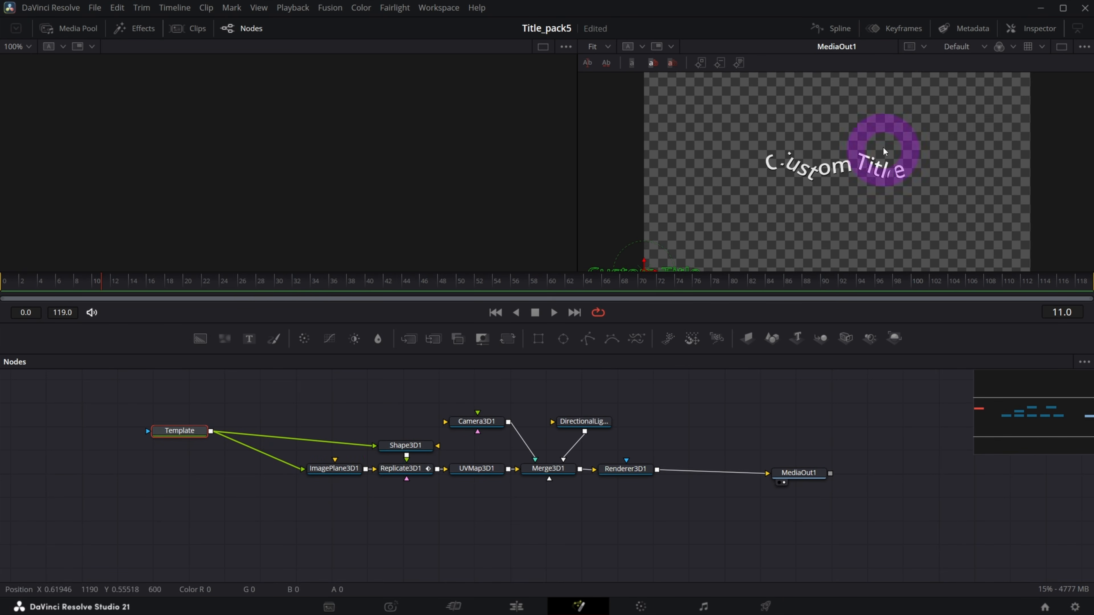
Change the Template text to TITLE ANIMATION, with the Extrabold font style and size 0.14.
left_click(1034, 28)
left_click(931, 226)
key("ctrl+a")
type("TITLE ANIMATION")
left_click(932, 296)
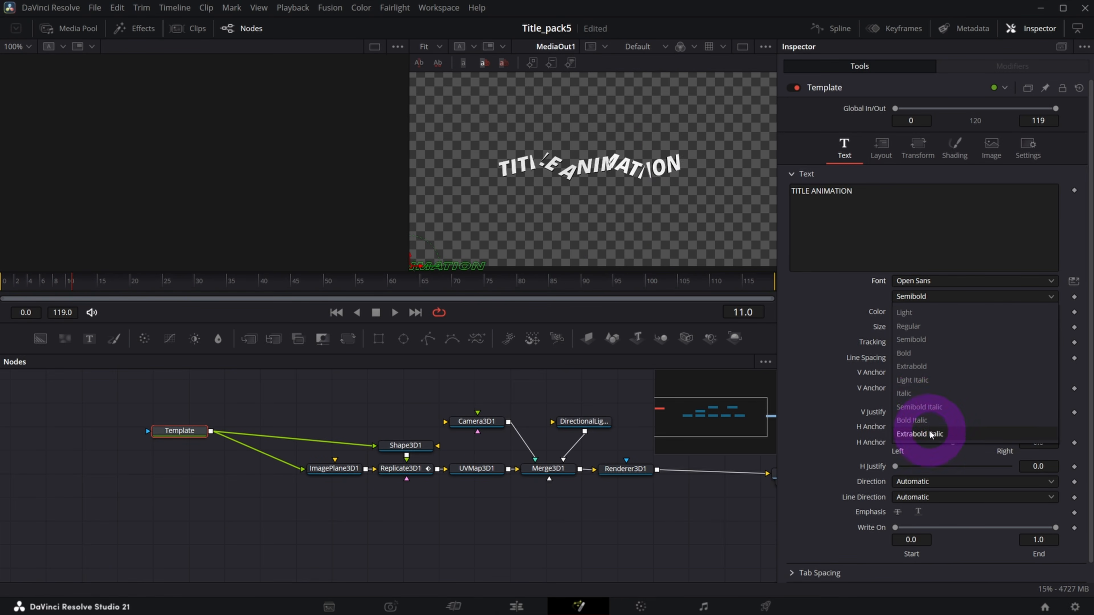
left_click(938, 368)
left_click(976, 329)
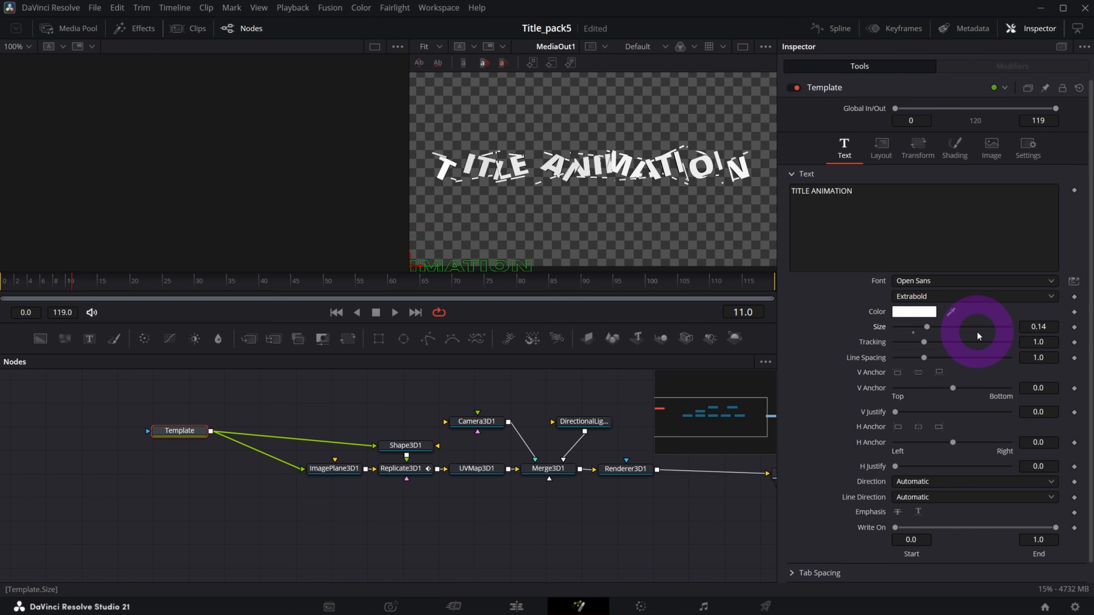
Scrub through the opening frames to check the shattering title animation.
left_click_drag(2, 282, 168, 283)
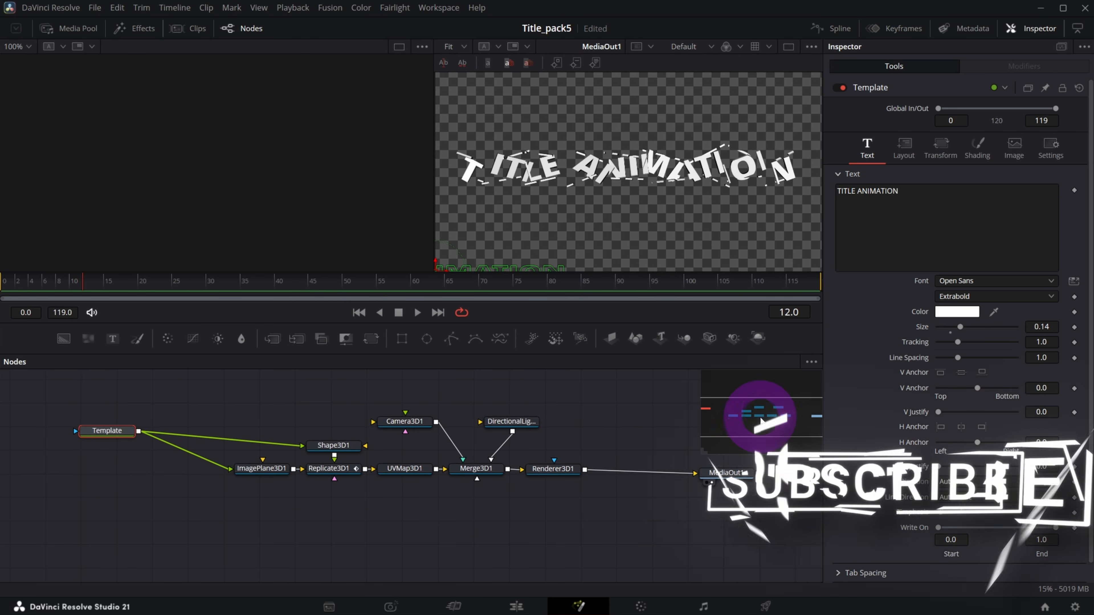
left_click_drag(752, 418, 761, 412)
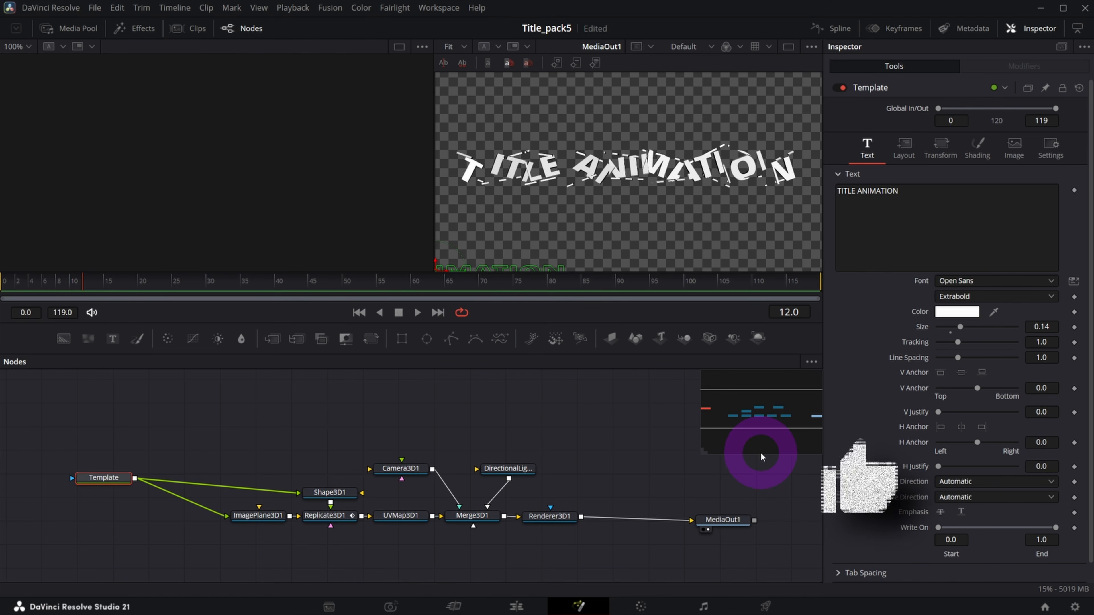
Scrub from the start to frame 16 to review how the title breaks apart.
mouse_move(6, 282)
left_mouse_down()
mouse_move(190, 284)
mouse_move(13, 286)
left_mouse_up()
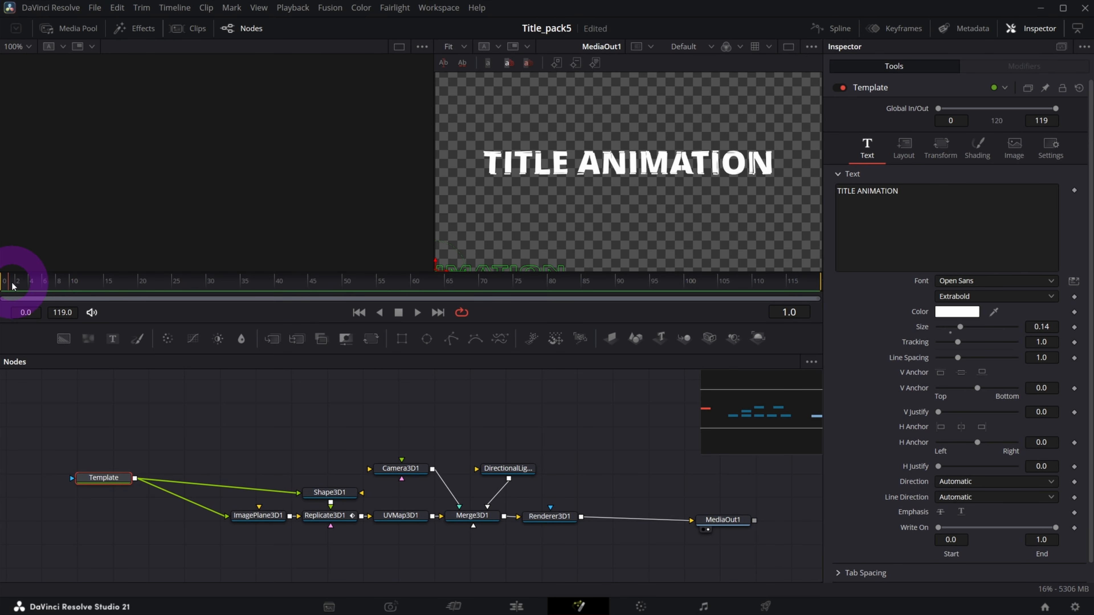
left_click_drag(13, 286, 111, 286)
left_click(736, 519)
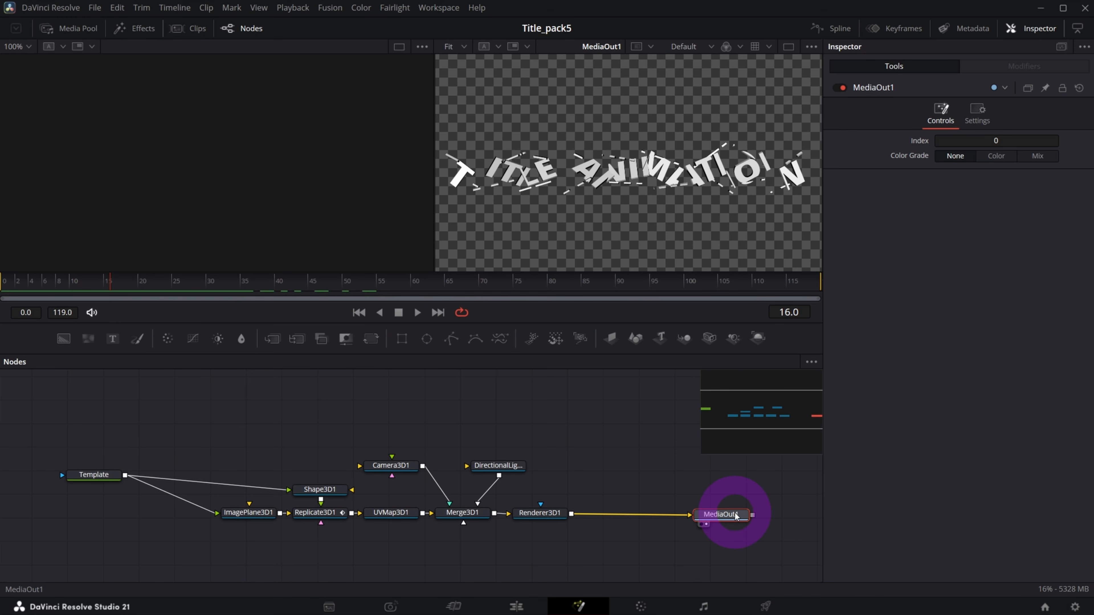
left_click_drag(733, 426, 756, 412)
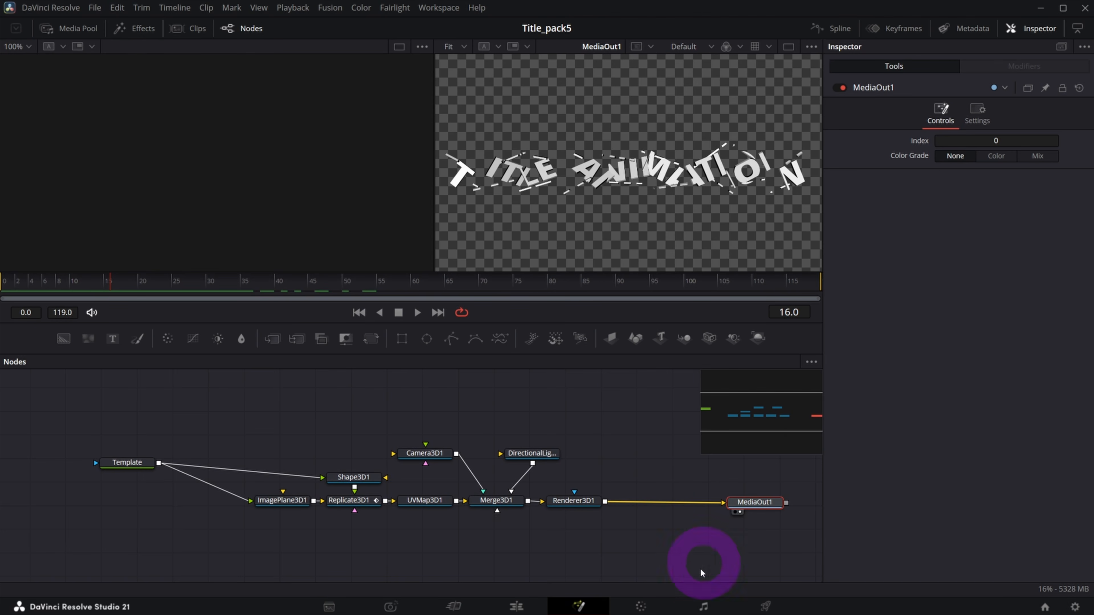
Insert a Time Stretcher node between Renderer3D1 and MediaOut1, spacing the nodes out.
left_click(581, 507)
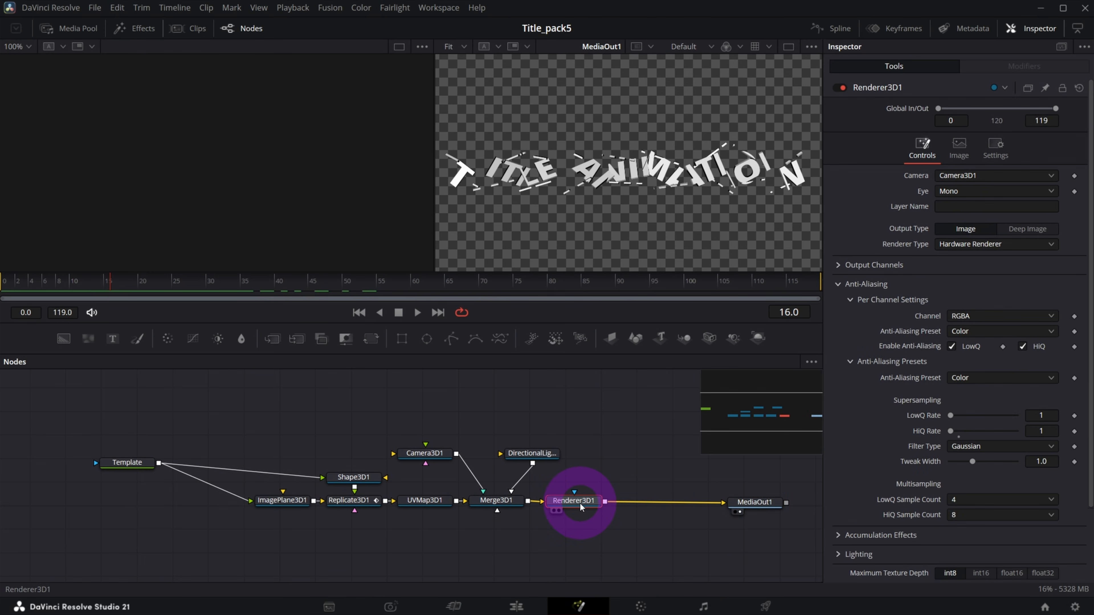
key("shift+space")
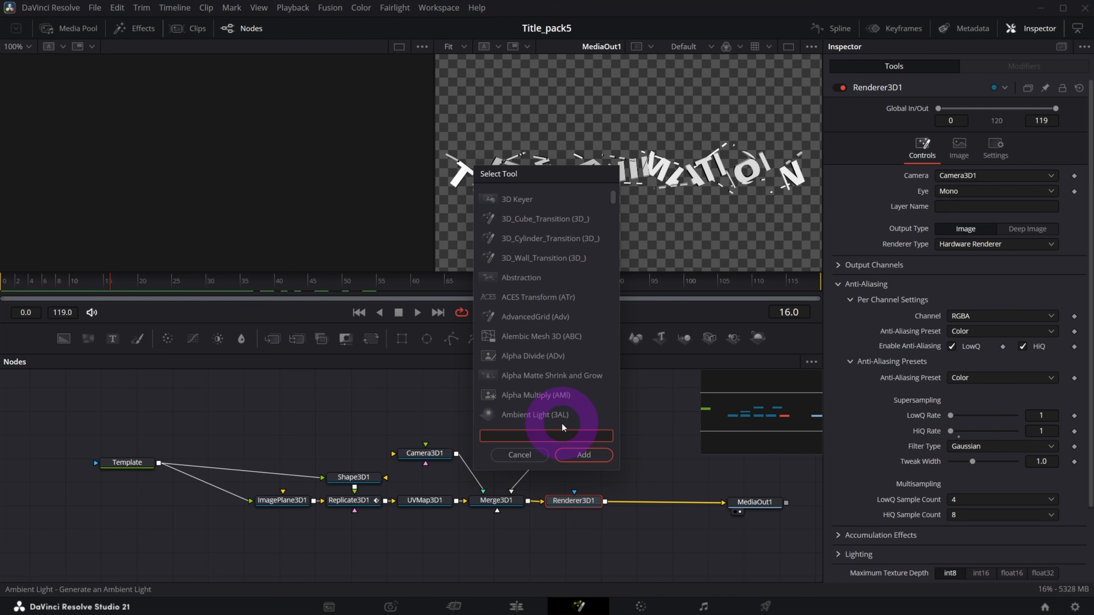
type("time")
left_click(515, 280)
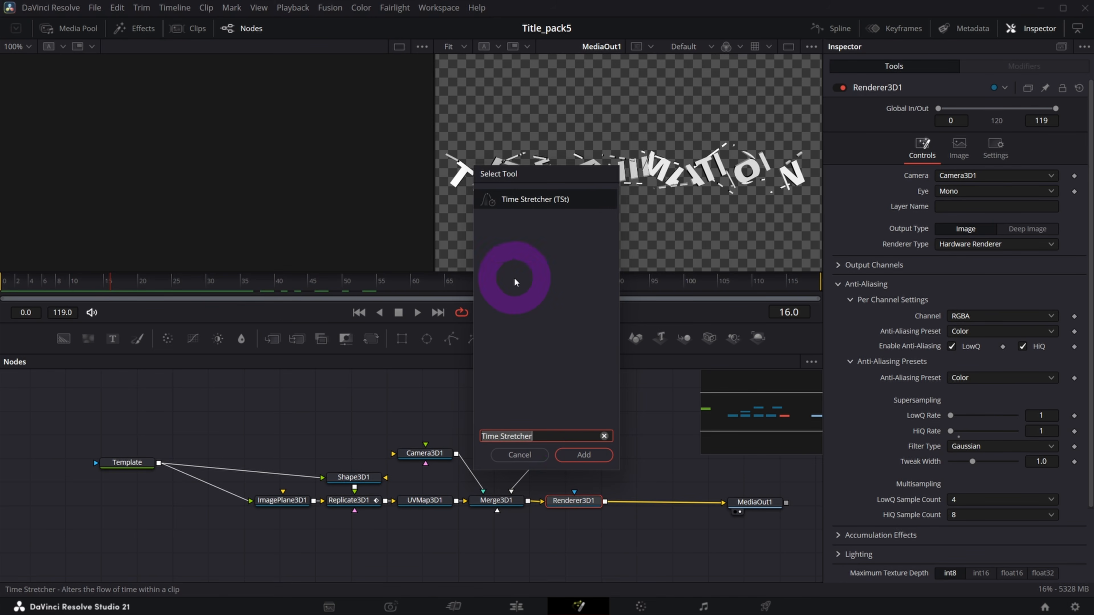
left_click(568, 460)
left_click_drag(754, 503, 769, 499)
left_click_drag(647, 503, 662, 504)
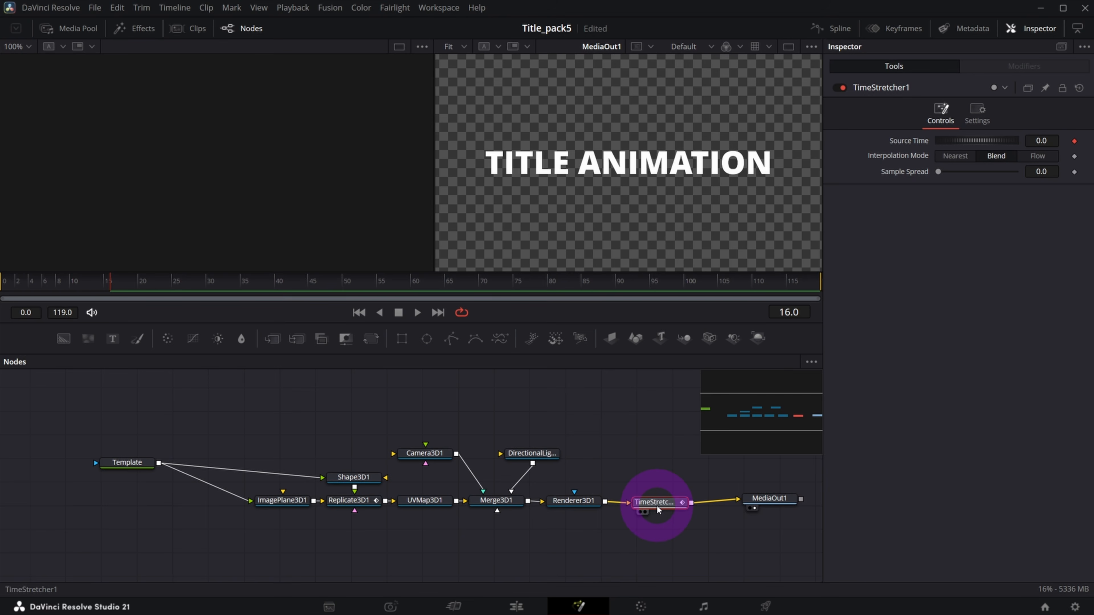
Remove the Source Time keyframe from TimeStretcher1 and return the playhead to frame 0.
left_click(903, 69)
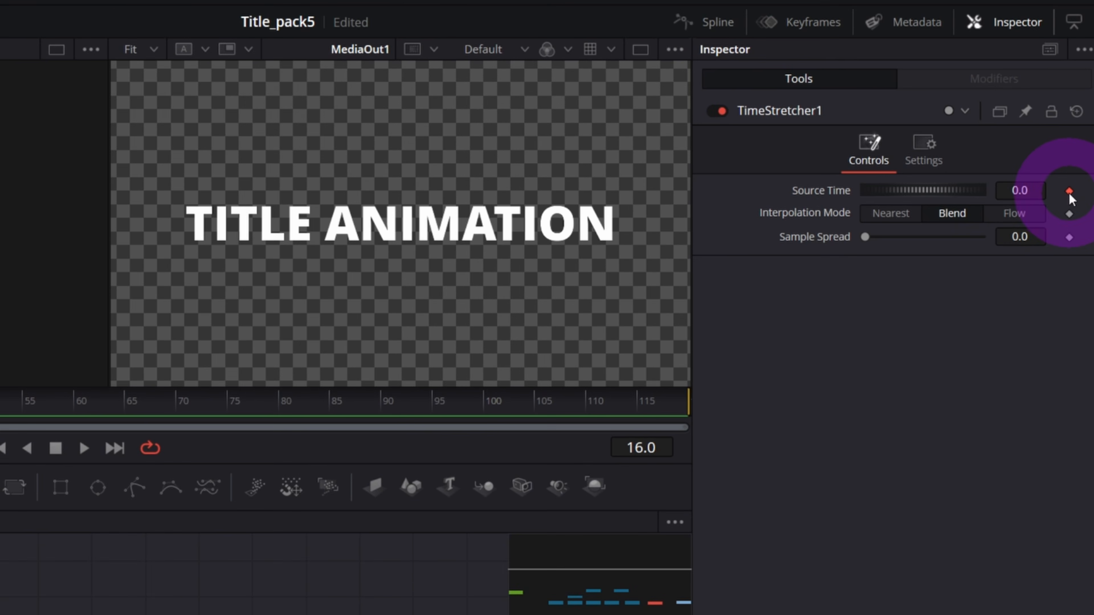
left_click(1070, 192)
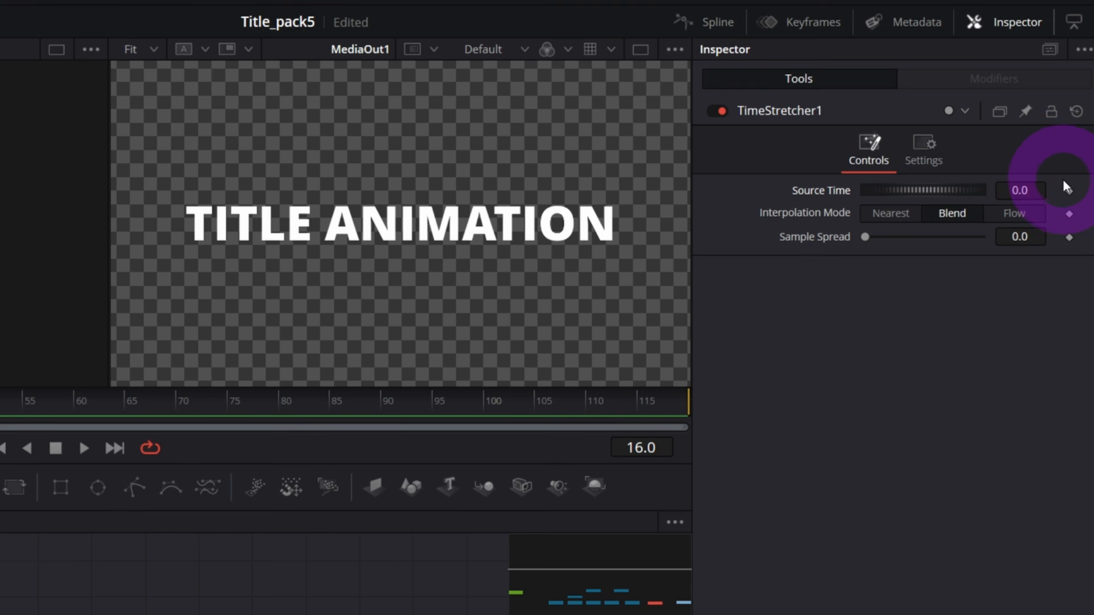
left_click_drag(100, 282, 356, 284)
right_click(663, 456)
left_click(651, 512)
left_click(783, 314)
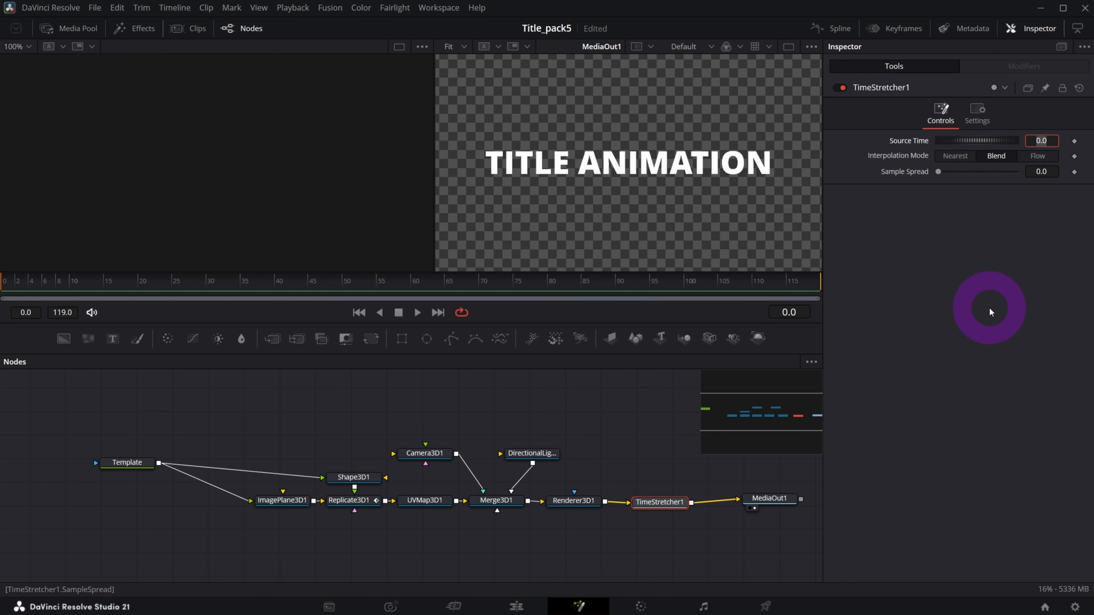
Try Source Time values of 50 and 30 on TimeStretcher1 at frame 0.
key("Tab")
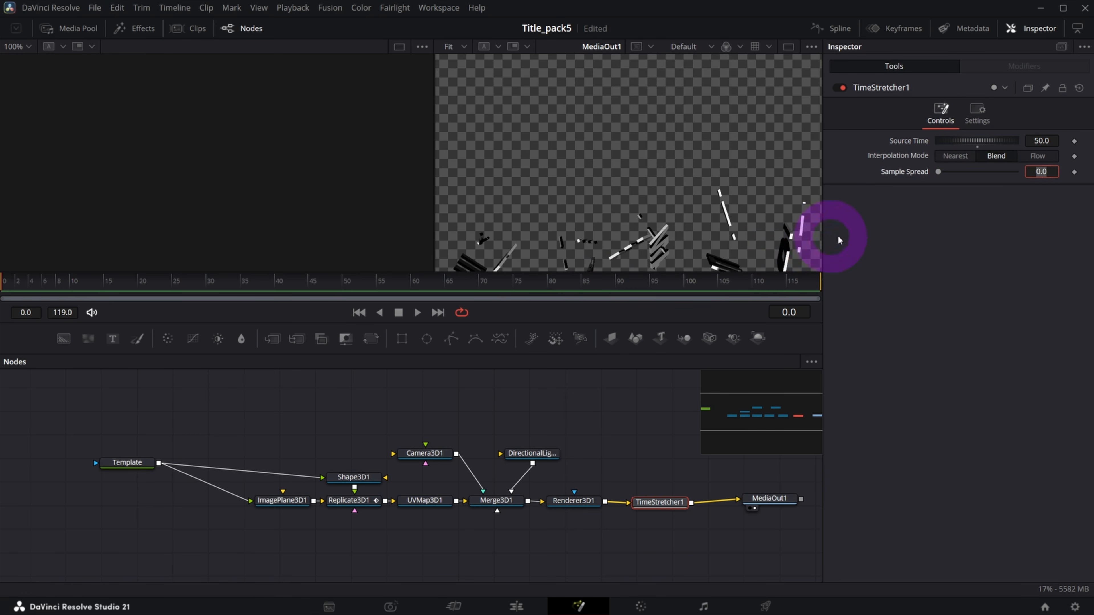
left_click(1043, 141)
type("30")
key("Return")
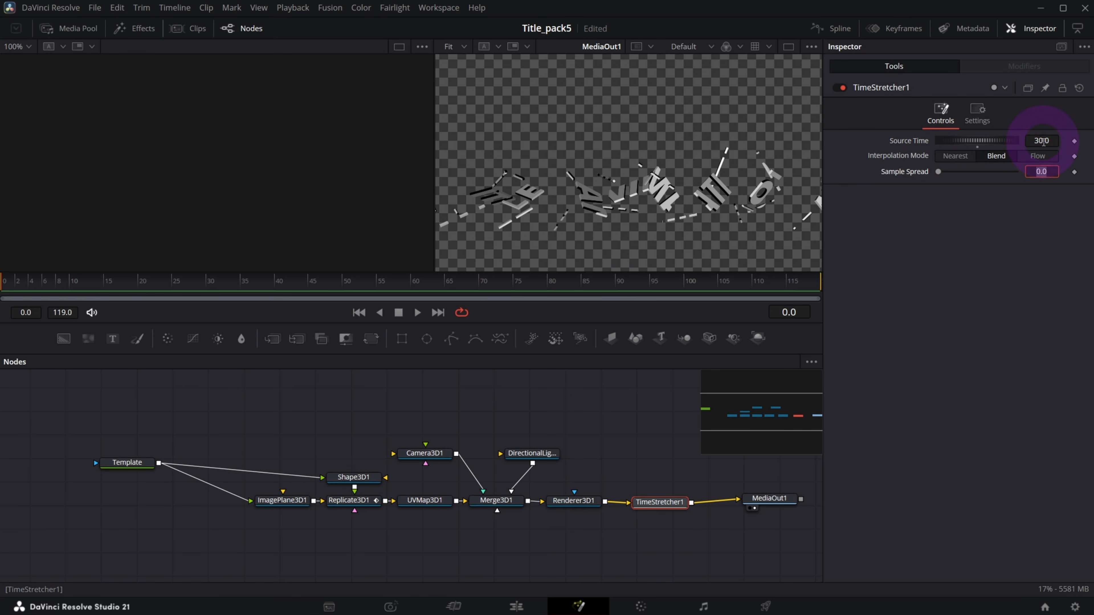
Set TimeStretcher1's Source Time to 40 at frame 0 and add a keyframe there.
left_click(1037, 144)
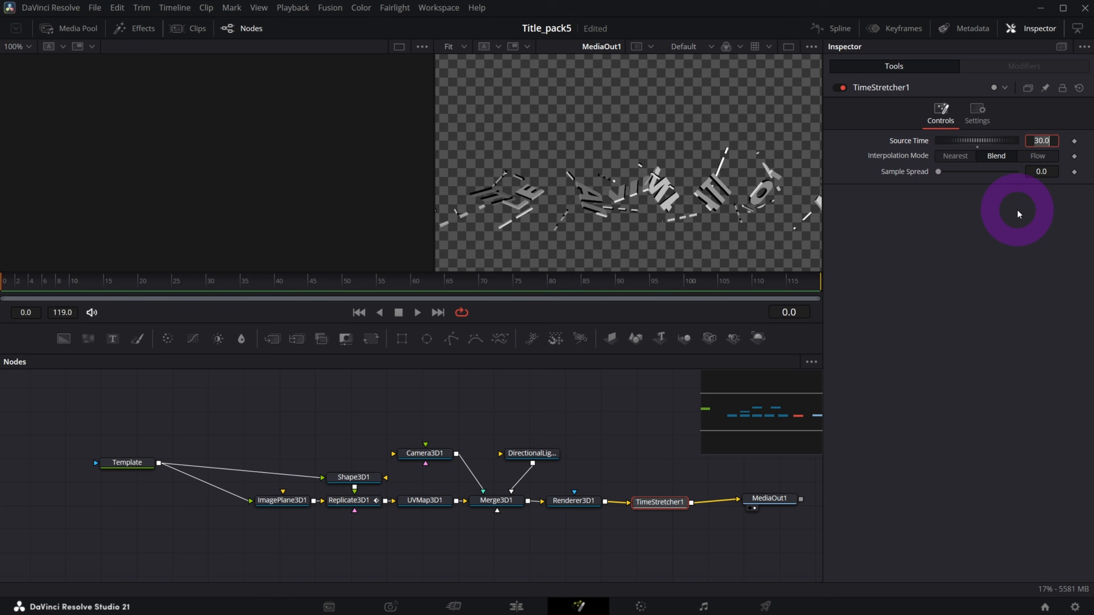
left_click(1042, 141)
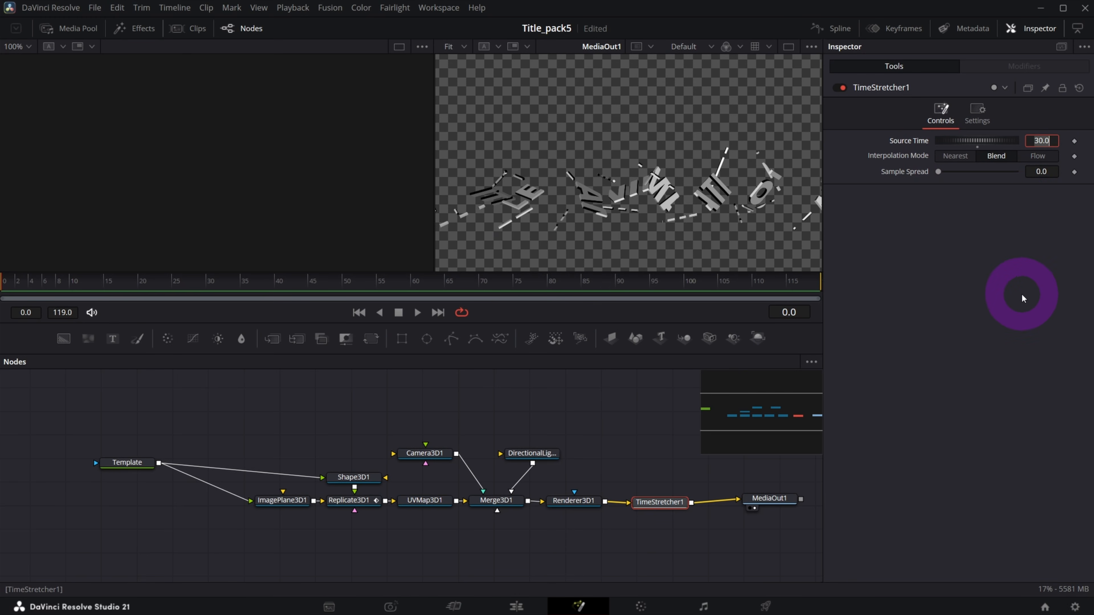
type("40")
key("Tab")
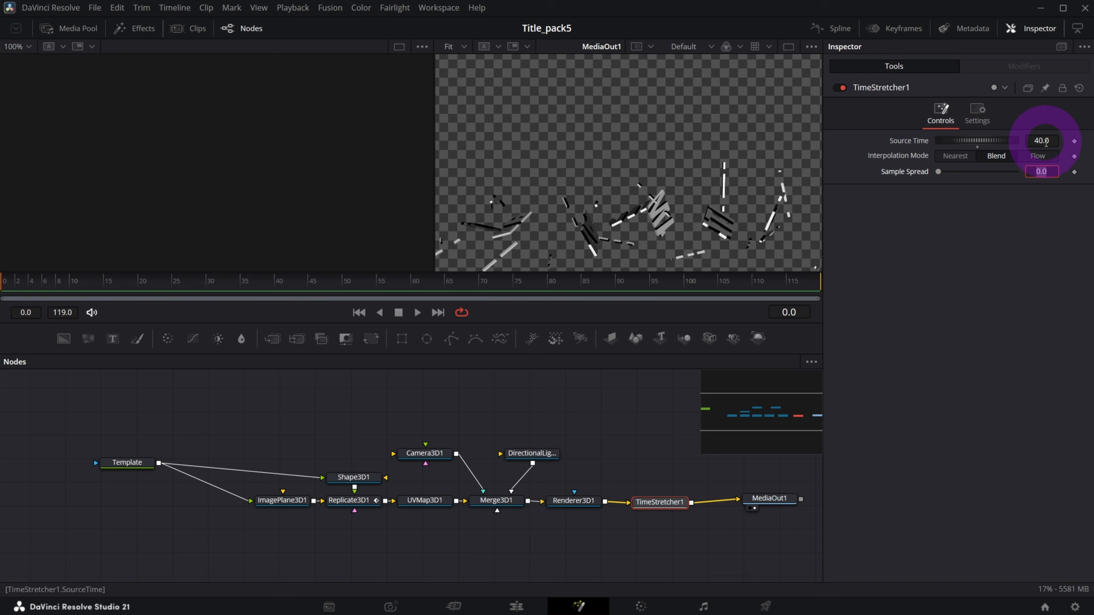
left_click(1074, 141)
Move to frame 40 and set TimeStretcher1's Source Time to 0 to keyframe the reversed motion.
left_click(402, 546)
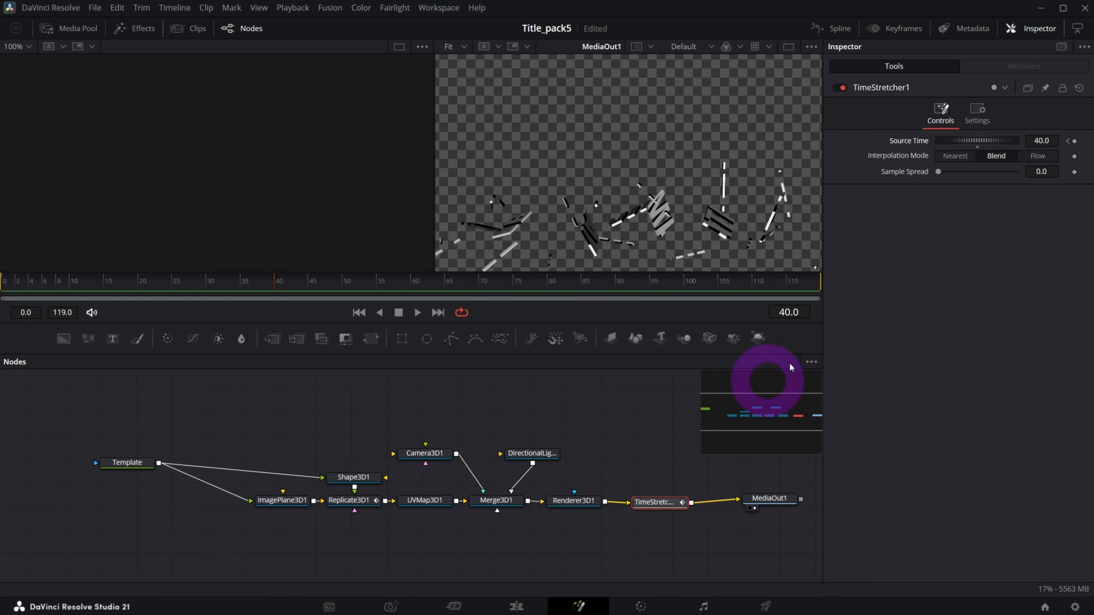
left_click(1038, 141)
type("0")
key("Tab")
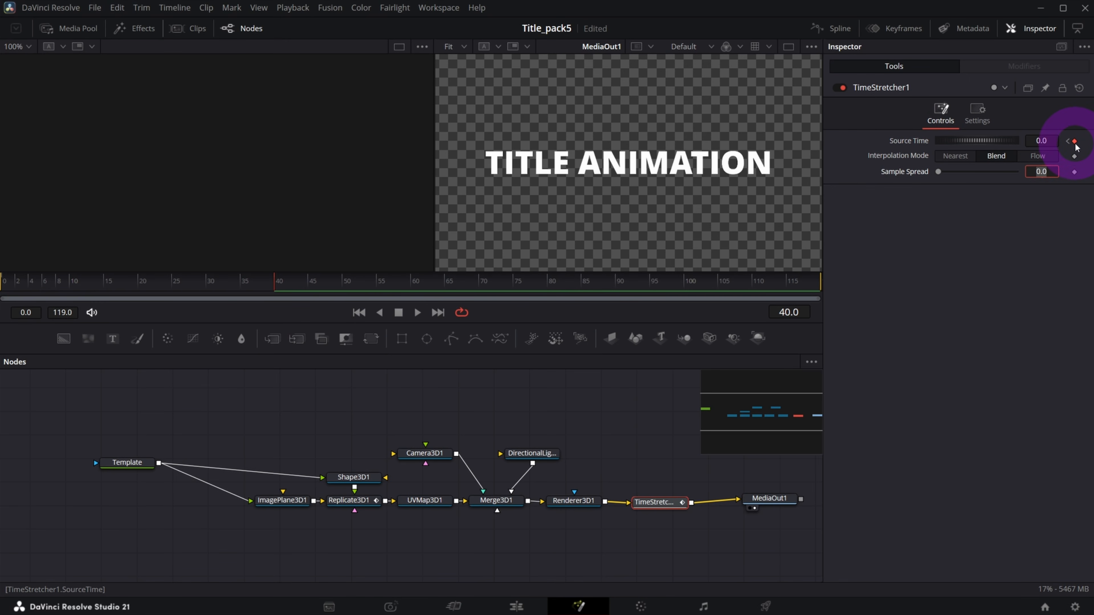
Return to frame 0 and scrub to frame 15 to check the reversed title animation.
left_click_drag(769, 500, 773, 502)
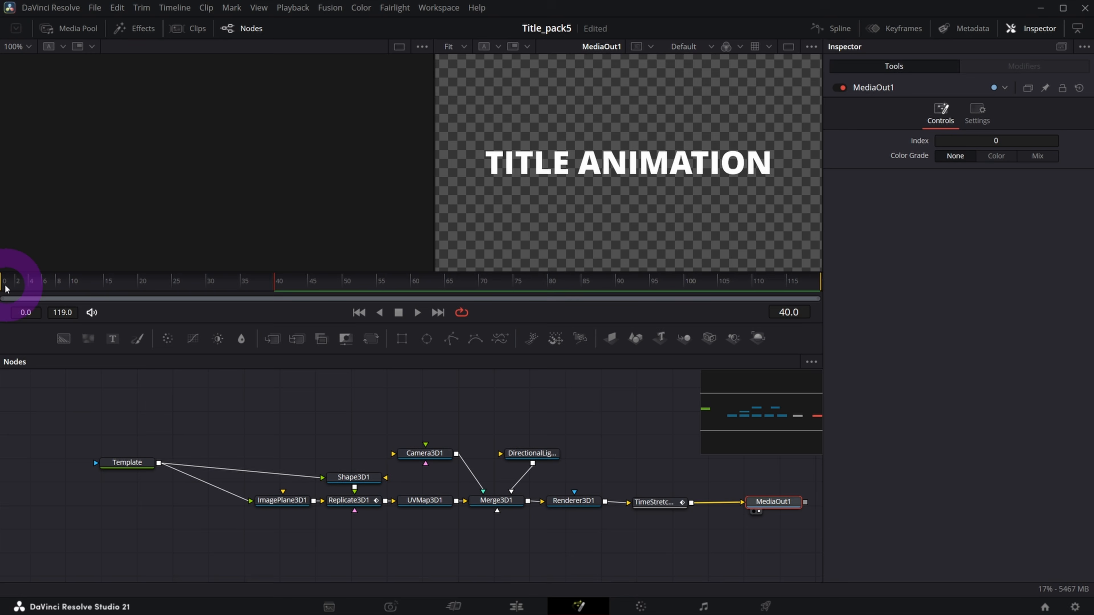
left_click_drag(9, 289, 3, 288)
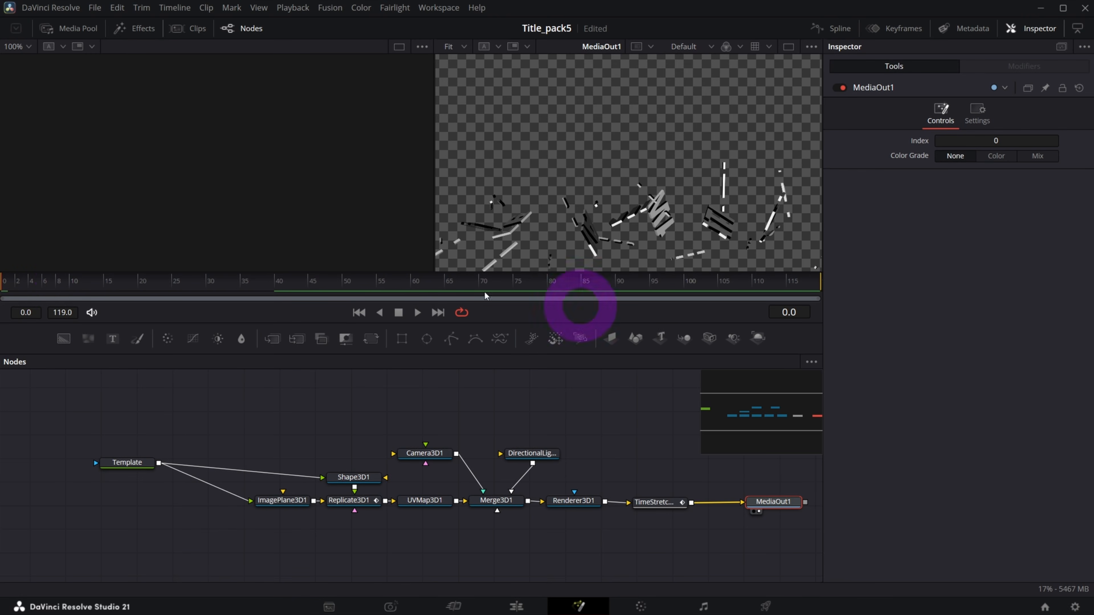
left_click_drag(20, 284, 104, 281)
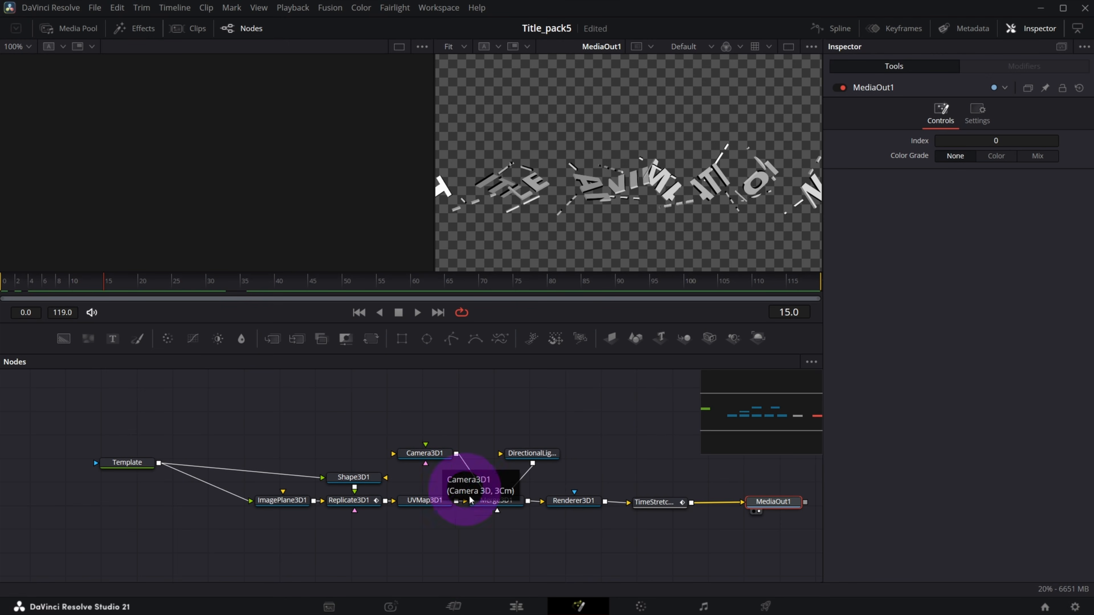
Box-select the group of 3D nodes, and move the Template and Shape3D1 nodes higher in the node graph.
left_click_drag(285, 410, 582, 559)
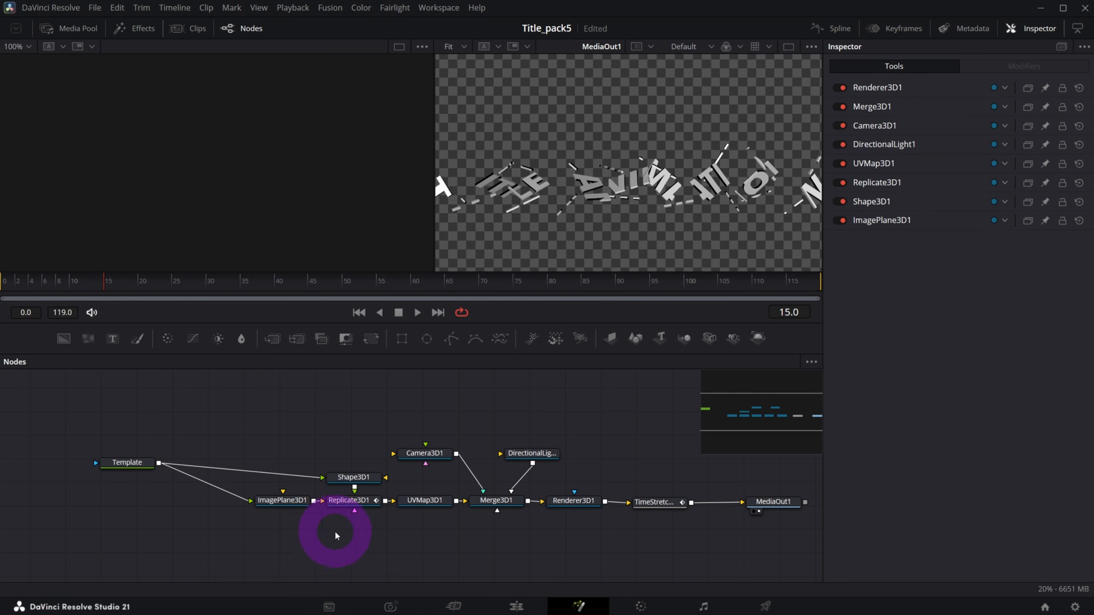
left_click_drag(261, 410, 568, 538)
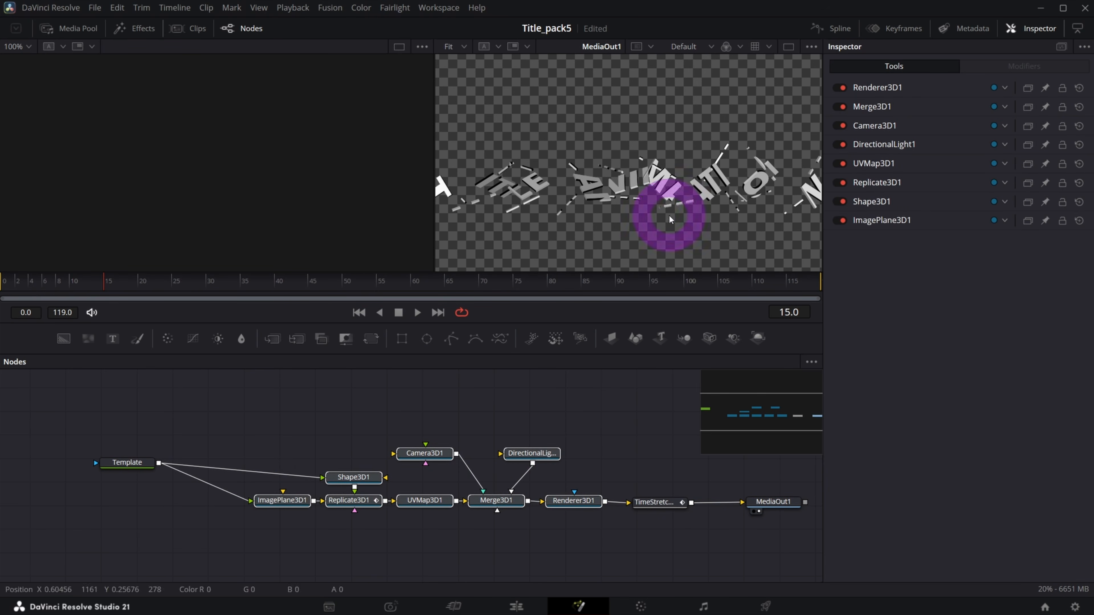
left_click_drag(111, 468, 134, 441)
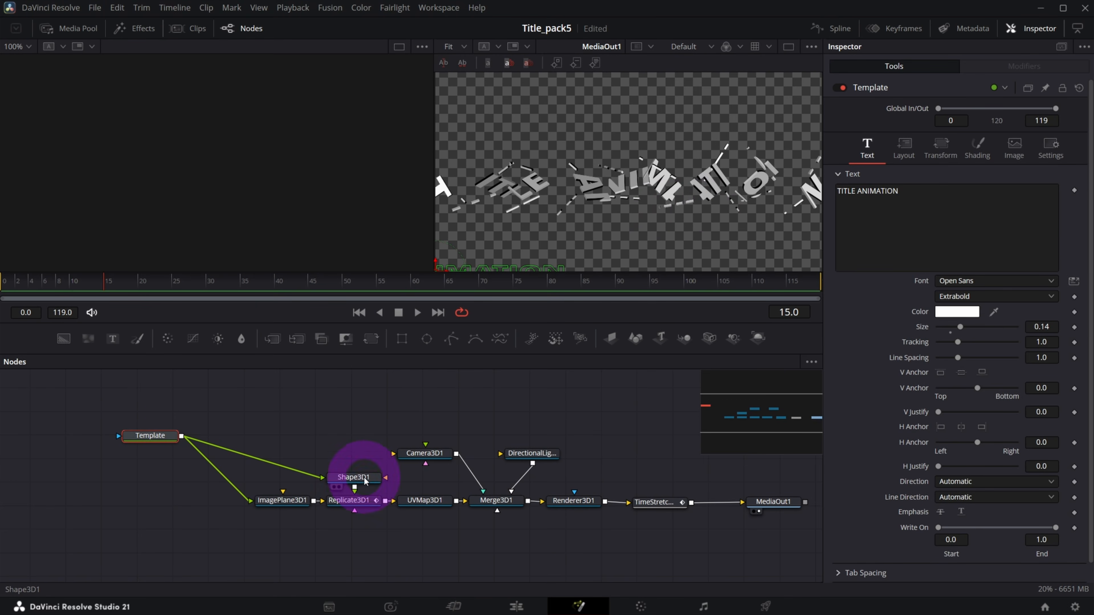
left_click_drag(354, 479, 350, 459)
Move ImagePlane3D1 slightly away from Replicate3D1 and set its Subdivisions to 20.
left_click(270, 505)
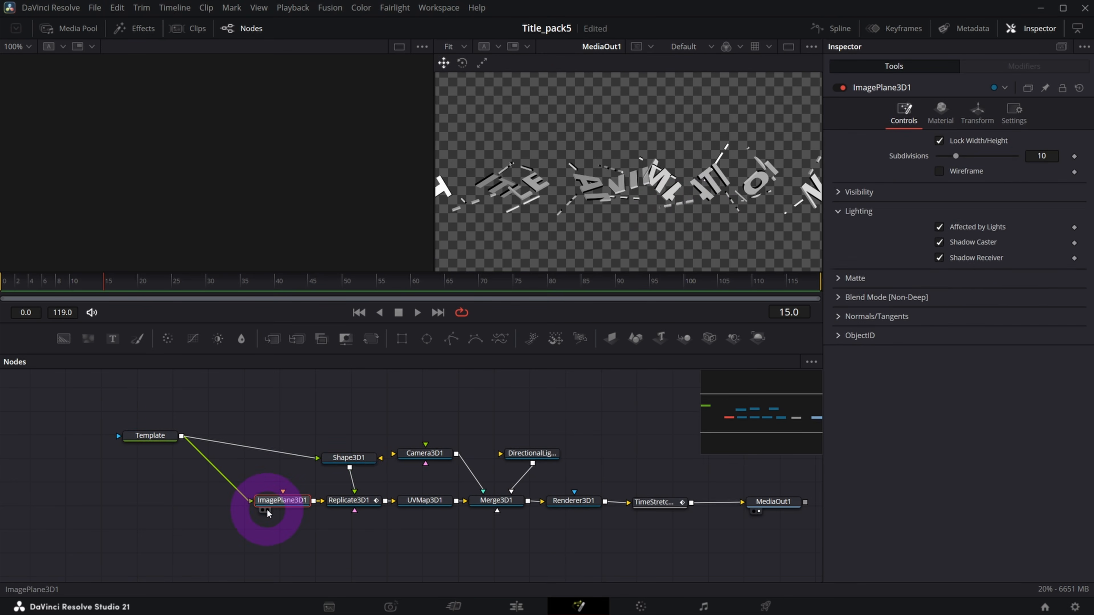
left_click_drag(267, 513, 248, 512)
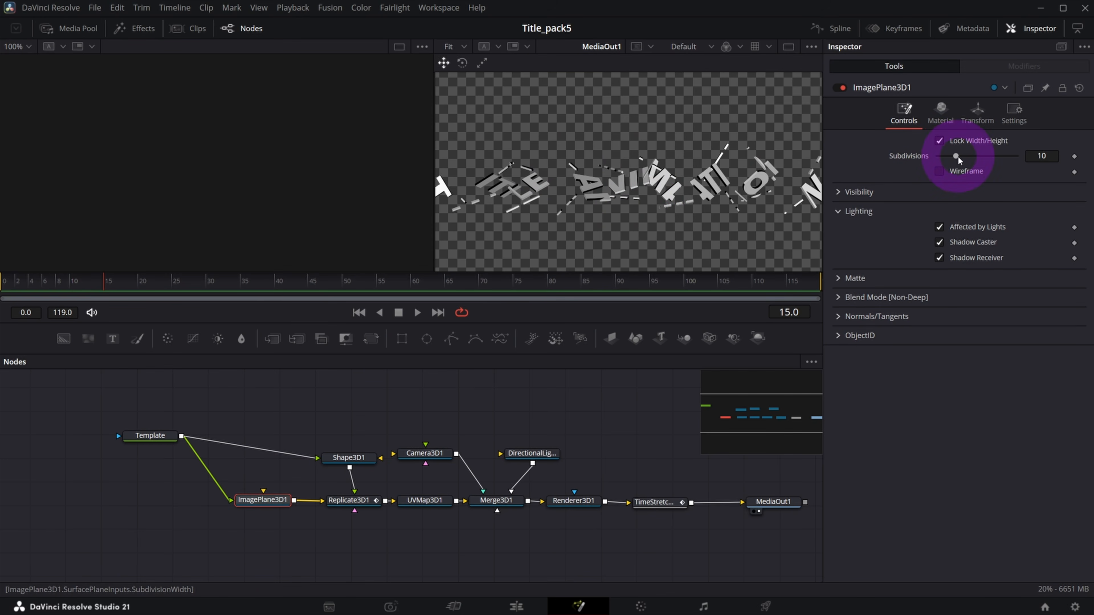
left_click_drag(956, 157, 976, 156)
Scrub the finer shatter pieces, and preview the Text+ clip from its start on the Edit page.
left_click_drag(38, 284, 116, 281)
left_click(519, 606)
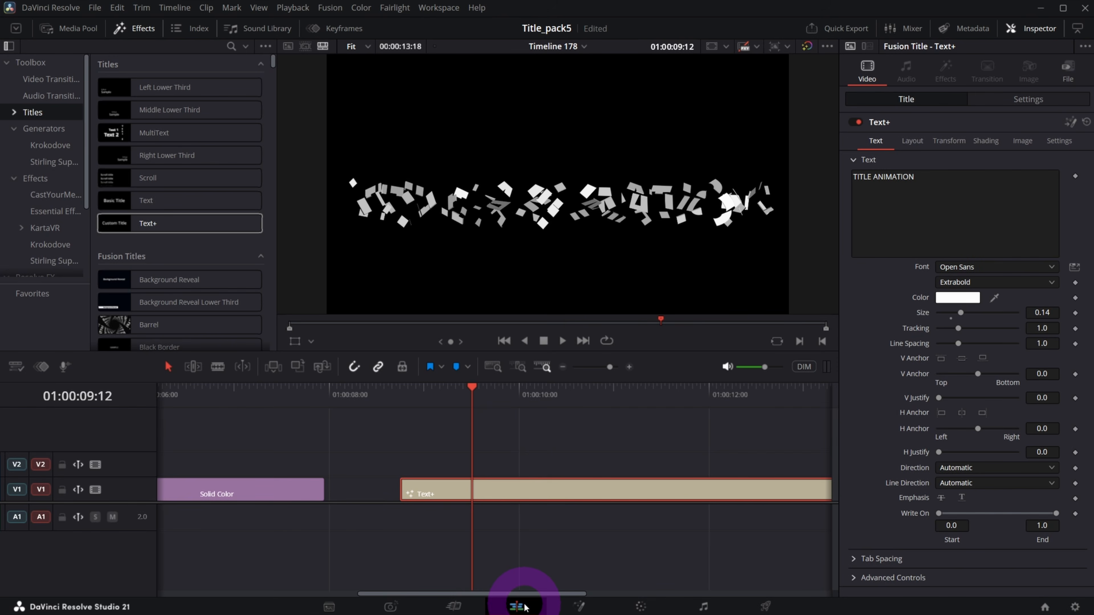
left_click(400, 387)
left_click_drag(400, 415, 552, 398)
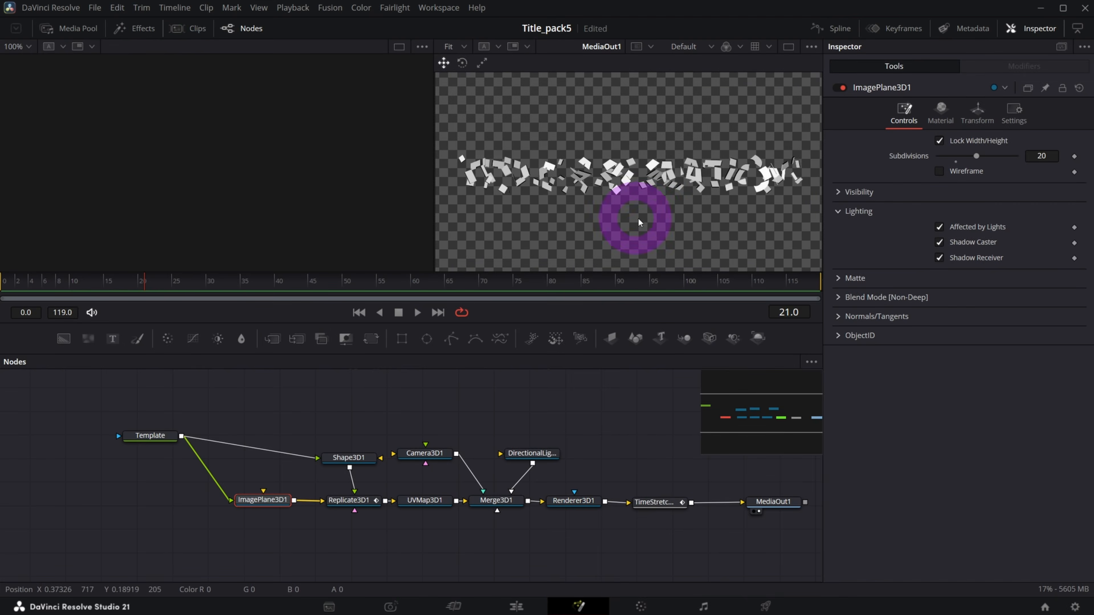
Increase the Depth of the Shape3D1 cube to 0.16 while viewing the shattered pieces up close.
left_click_drag(630, 215, 645, 193)
scroll(644, 191, "up", 2)
left_click_drag(582, 157, 580, 186)
left_click_drag(352, 460, 360, 455)
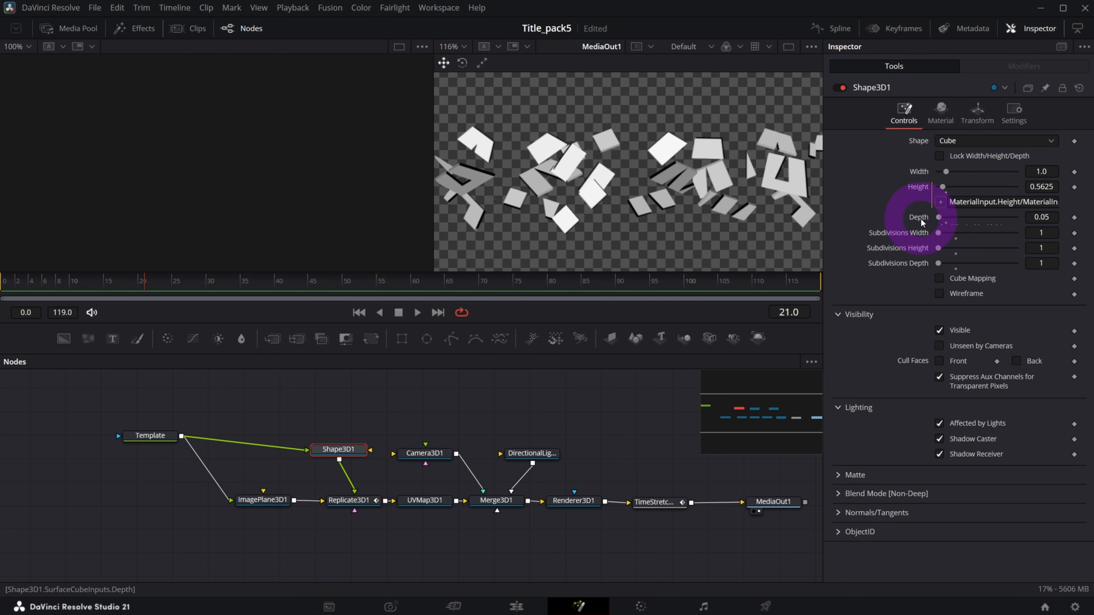
left_click_drag(1042, 218, 1048, 219)
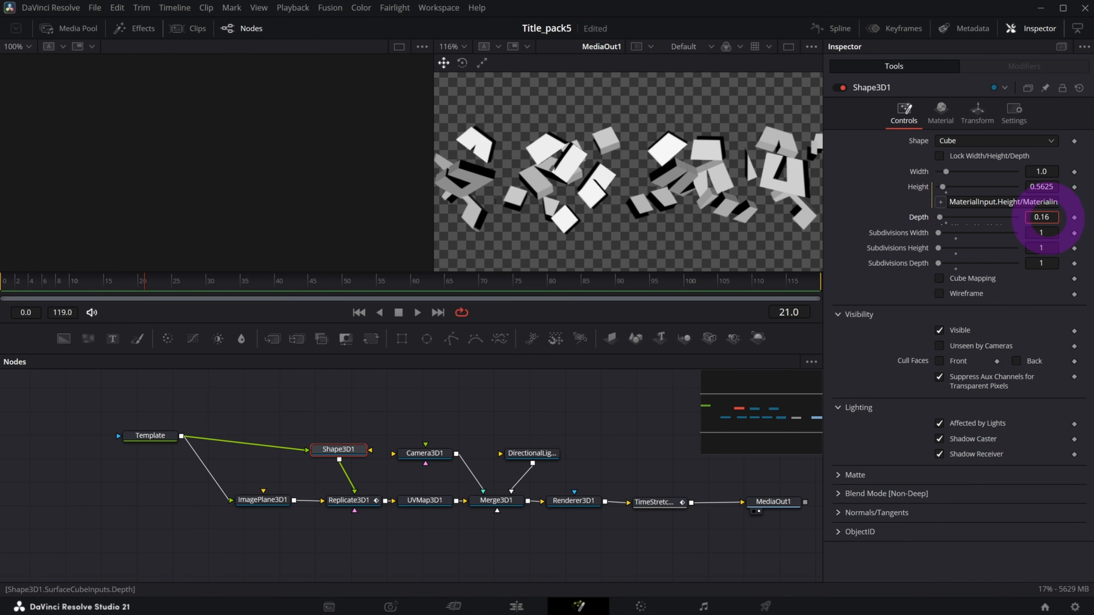
Examine the settings of the Camera3D1 and Shape3D1 nodes, nudging both nodes in the graph.
left_click_drag(441, 451, 448, 443)
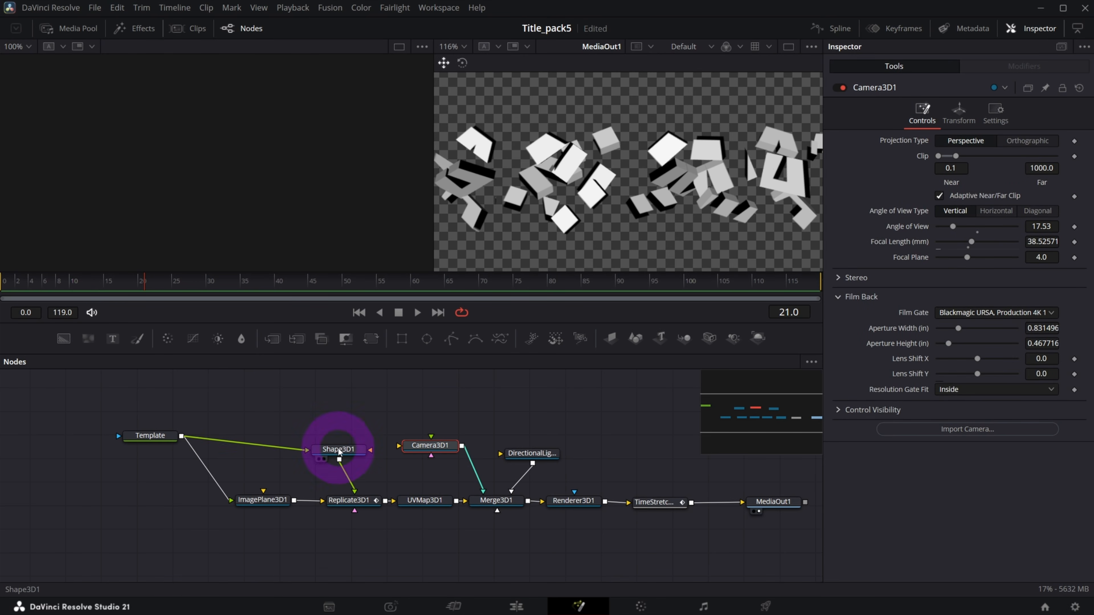
left_click_drag(335, 449, 331, 455)
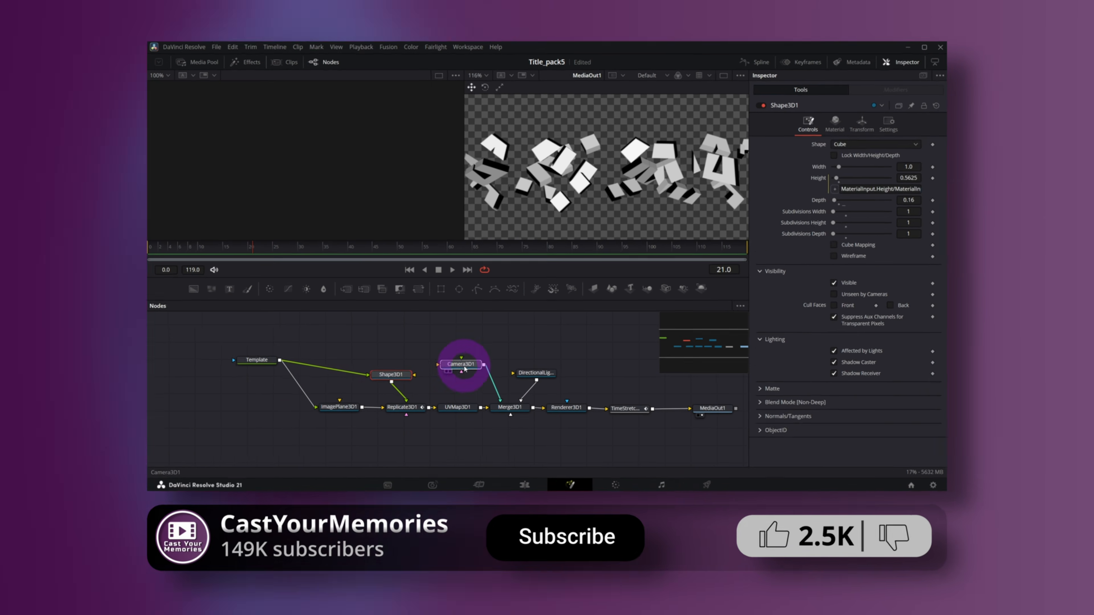
left_click(450, 434)
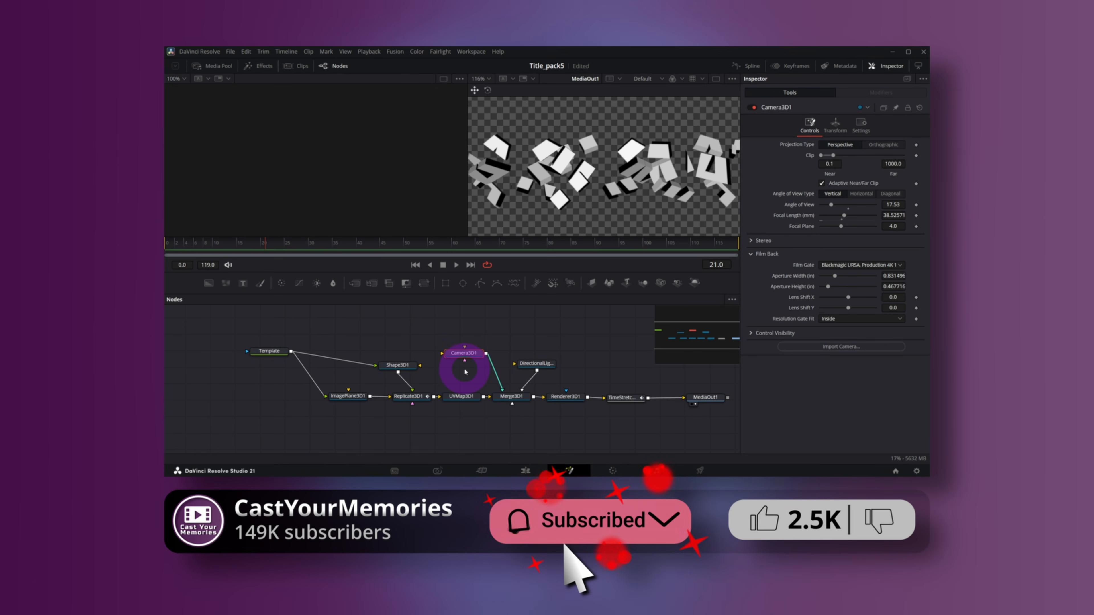